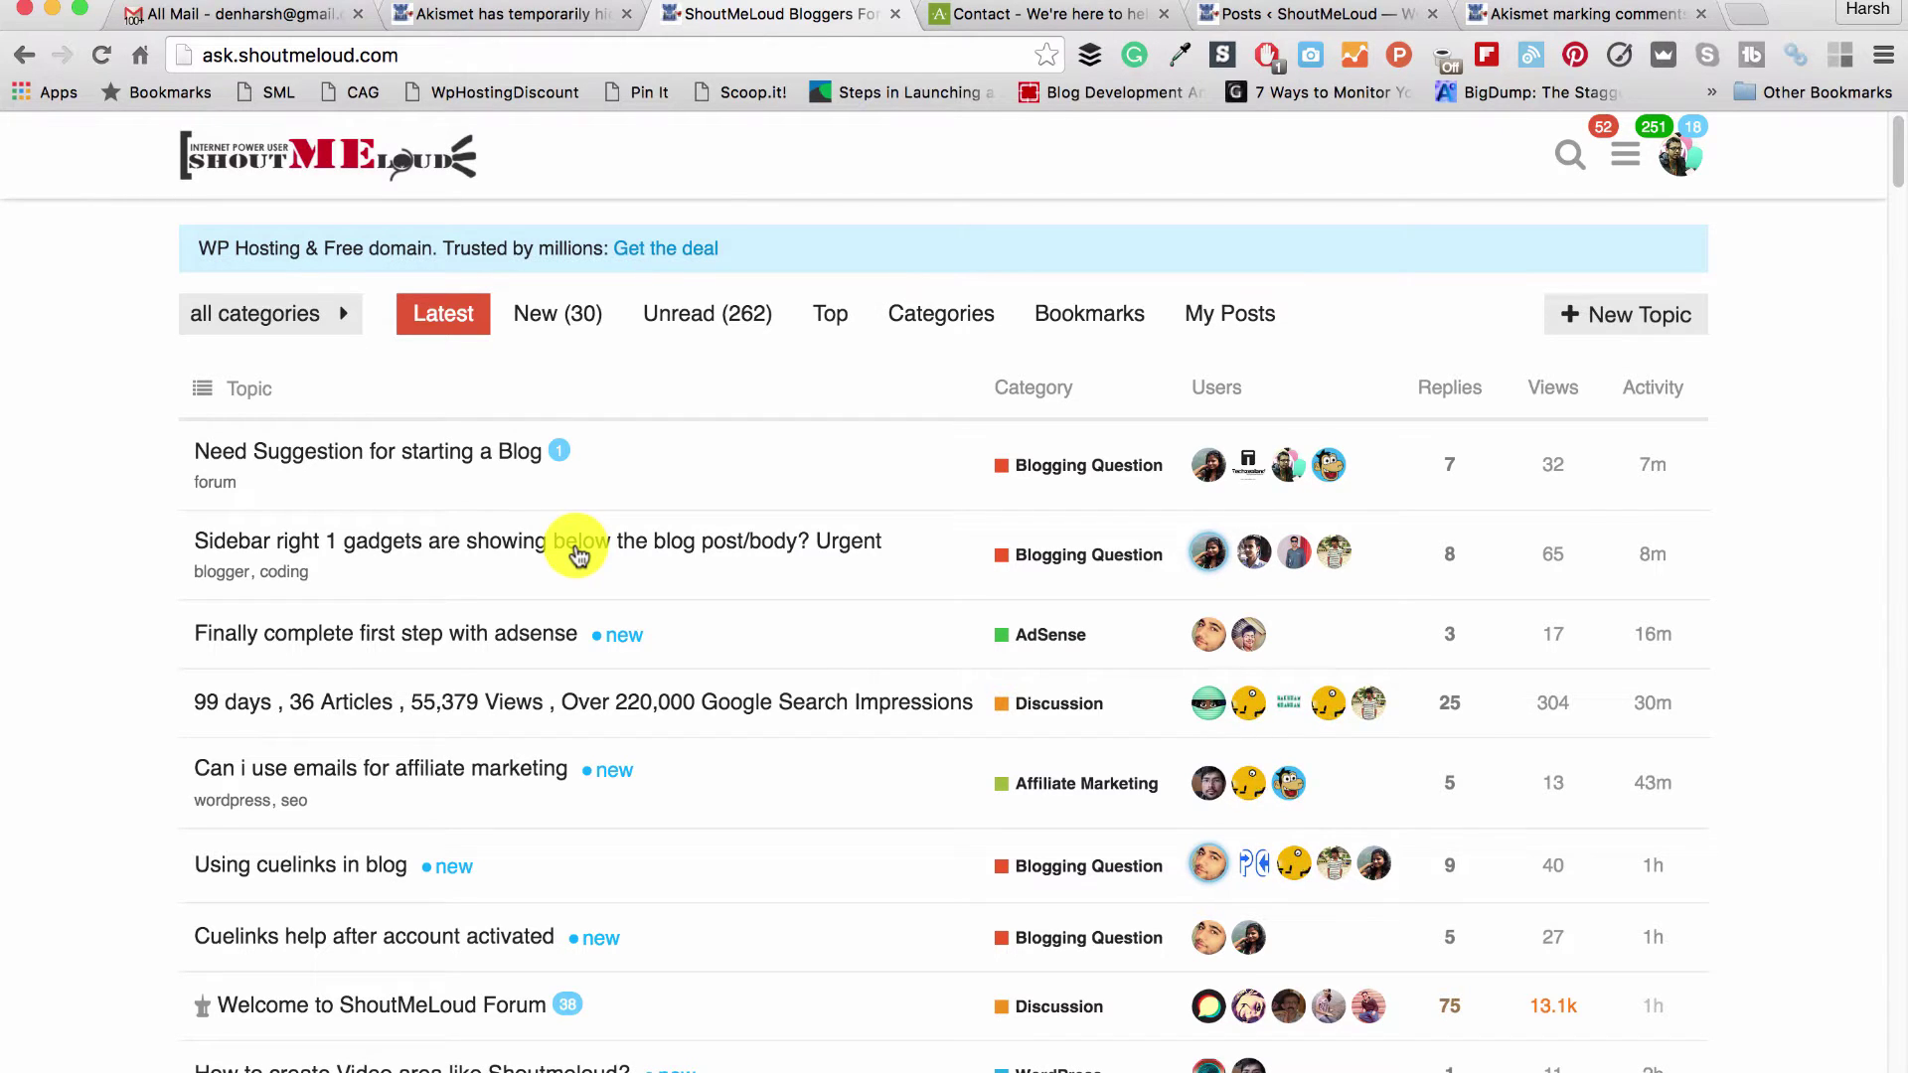
Open the 'Akismet has temporarily hidden your post' thread and scroll through its replies
{"action": "left_click", "coordinate": [467, 17]}
{"action": "scroll", "coordinate": [489, 460], "scroll_direction": "up", "scroll_amount": 4}
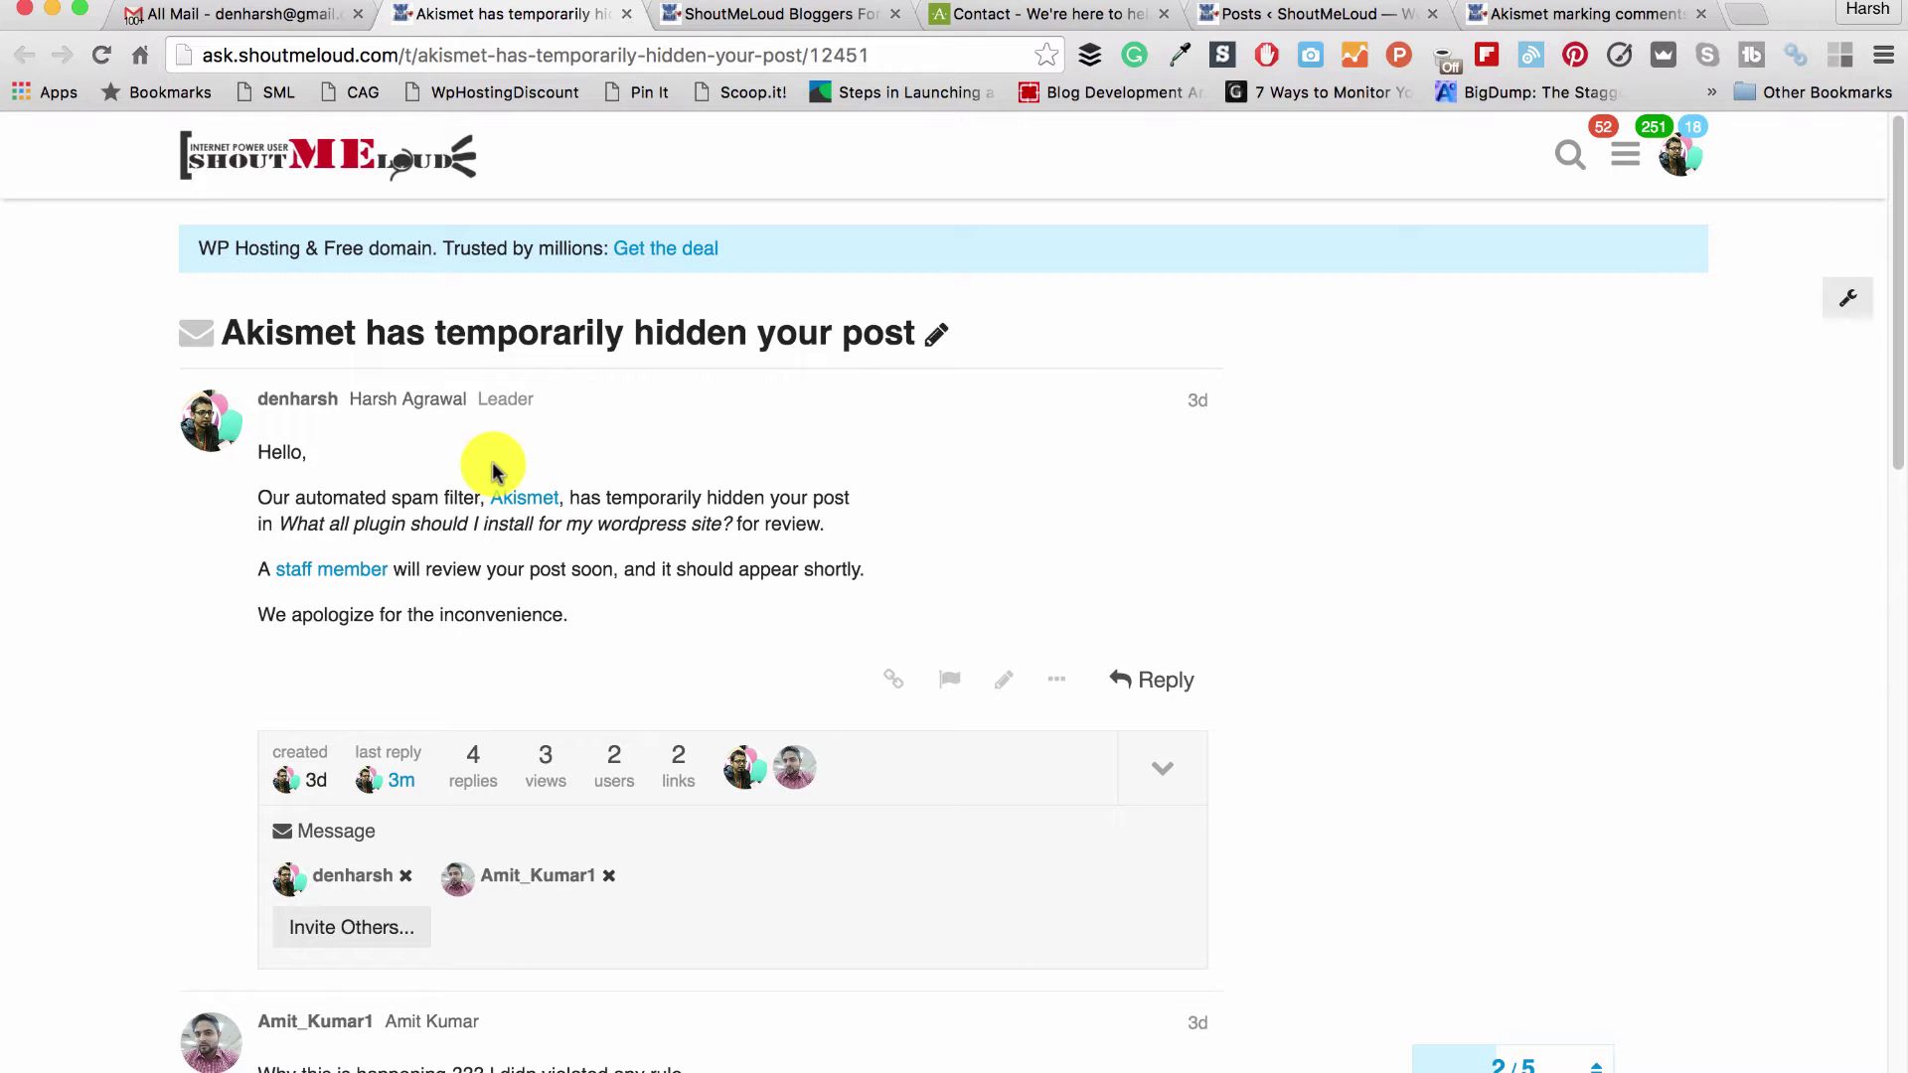
{"action": "scroll", "coordinate": [493, 472], "scroll_direction": "down", "scroll_amount": 3}
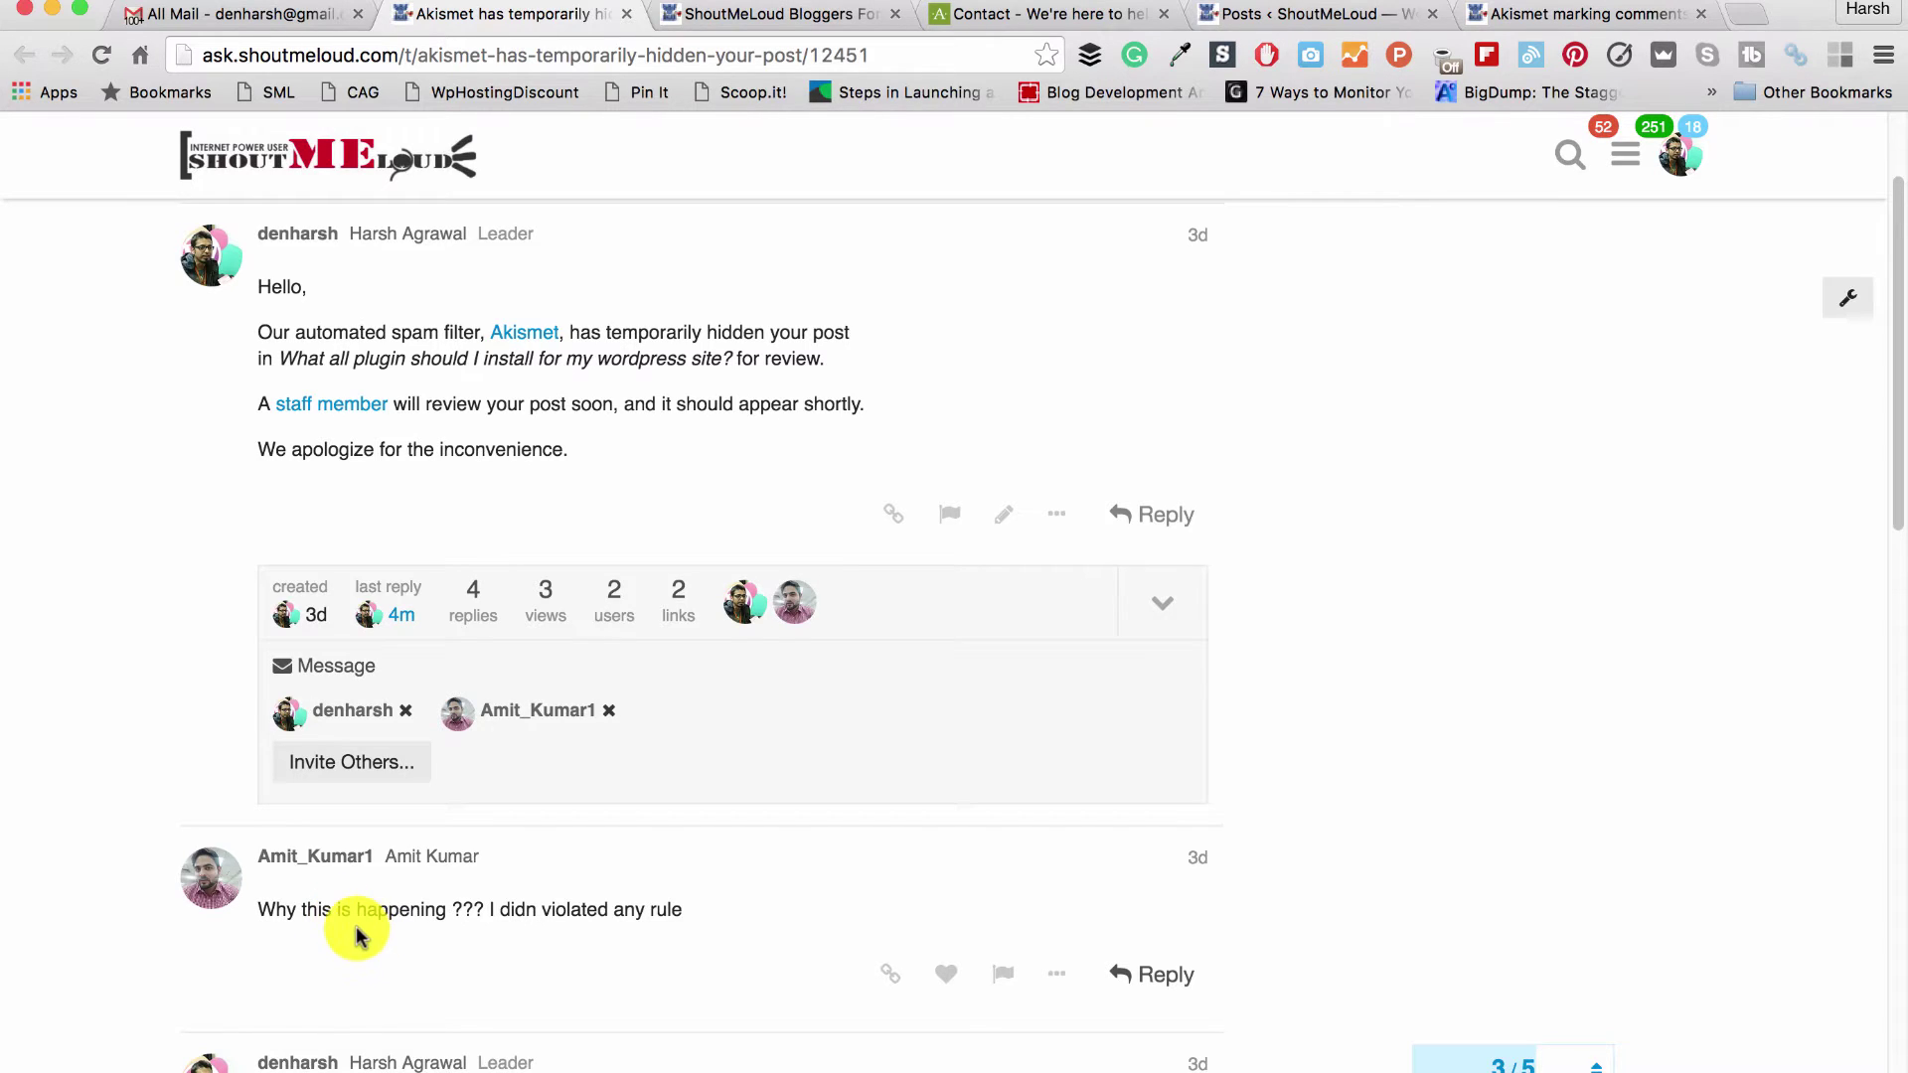
{"action": "scroll", "coordinate": [352, 924], "scroll_direction": "down", "scroll_amount": 1}
{"action": "scroll", "coordinate": [342, 904], "scroll_direction": "down", "scroll_amount": 5}
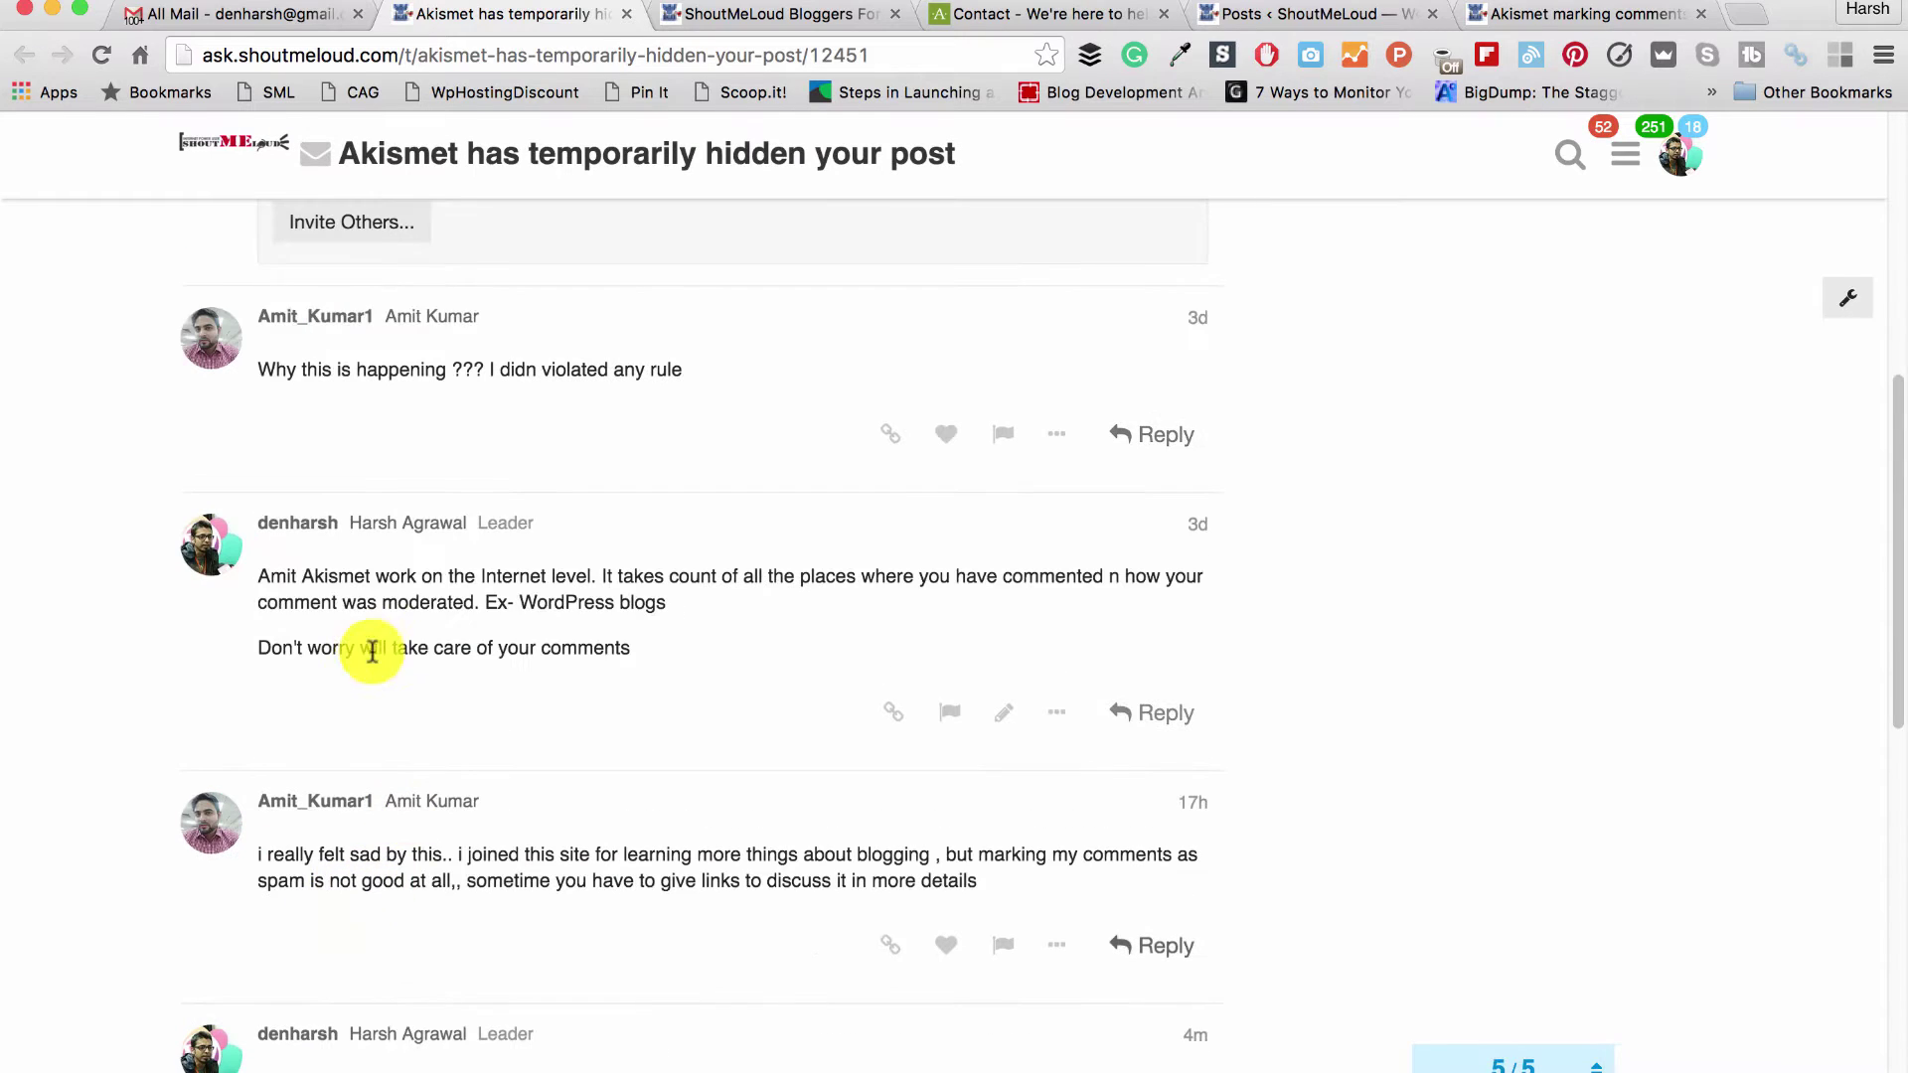
{"action": "scroll", "coordinate": [319, 693], "scroll_direction": "down", "scroll_amount": 1}
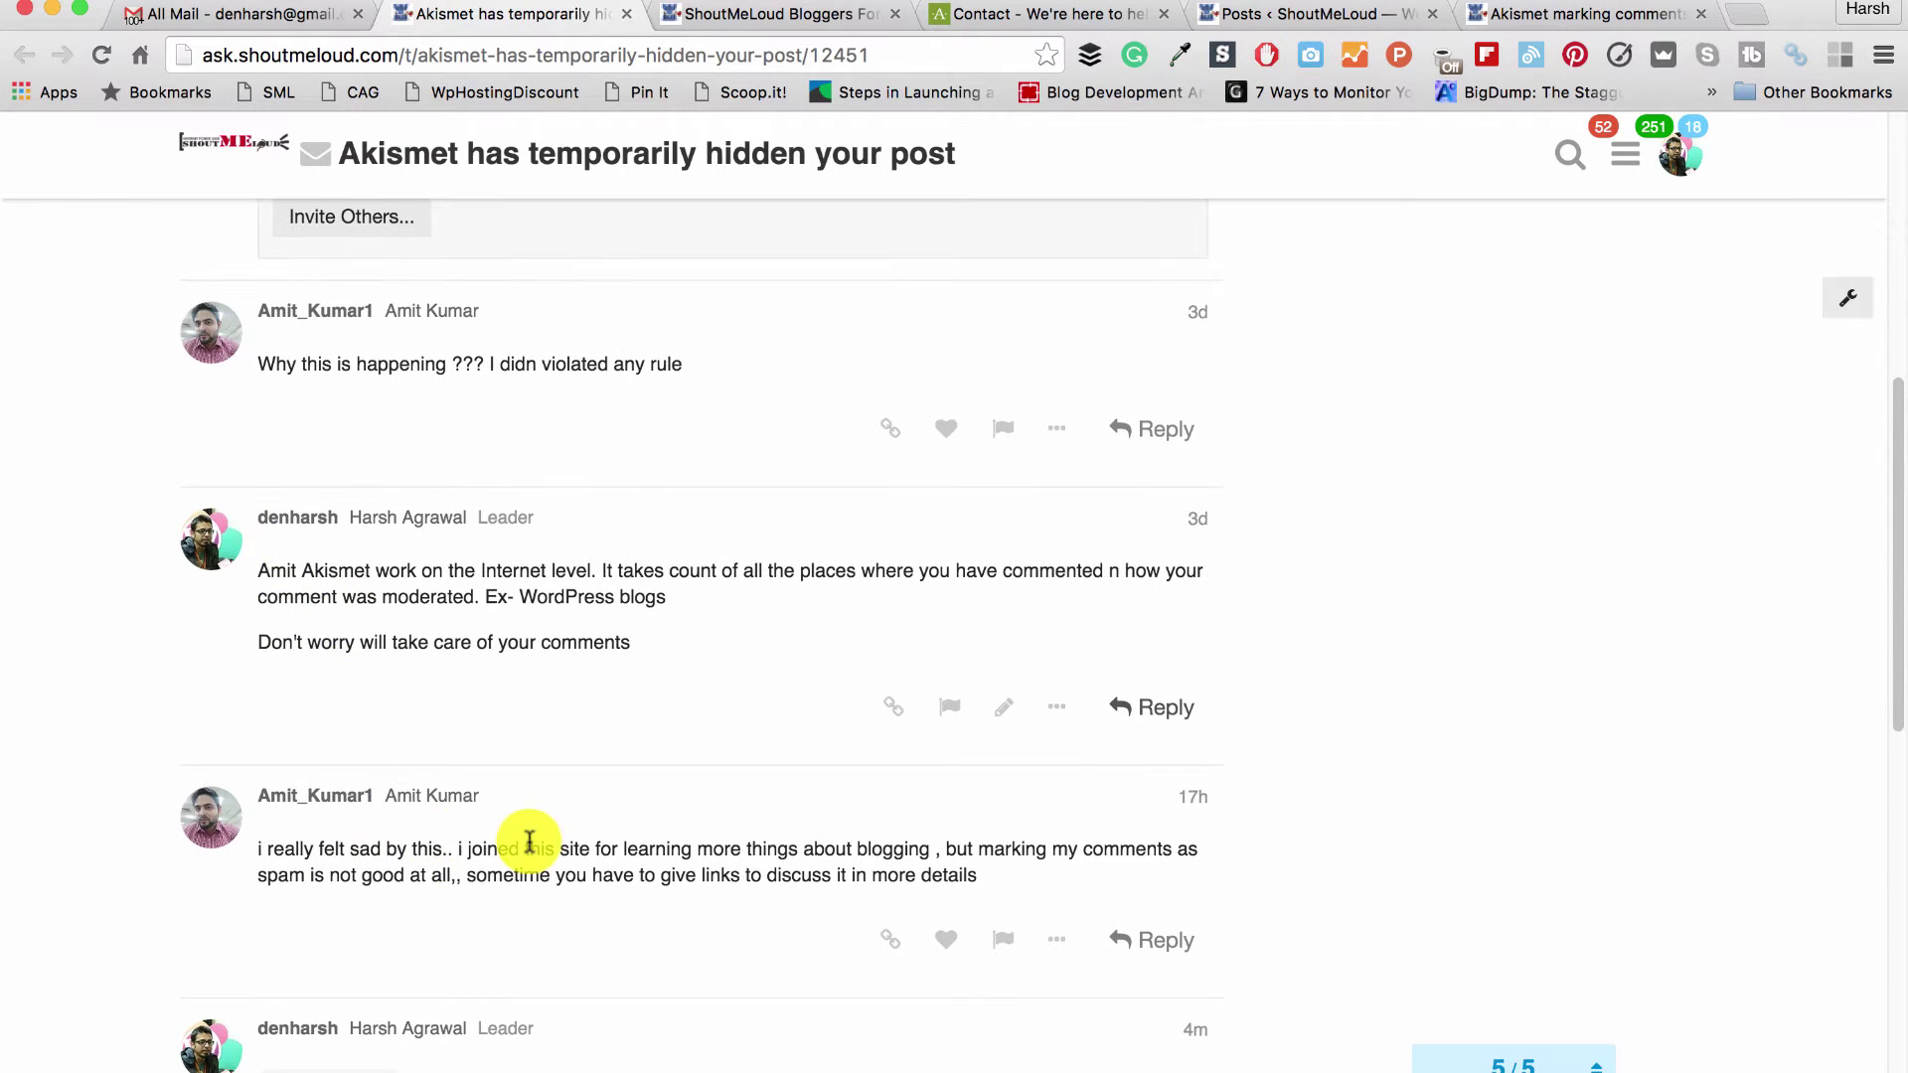
Highlight part of the reply about feeling sad, then clear the selection
{"action": "left_click_drag", "start_coordinate": [270, 859], "coordinate": [452, 866]}
{"action": "left_click", "coordinate": [982, 851]}
{"action": "left_click", "coordinate": [576, 854]}
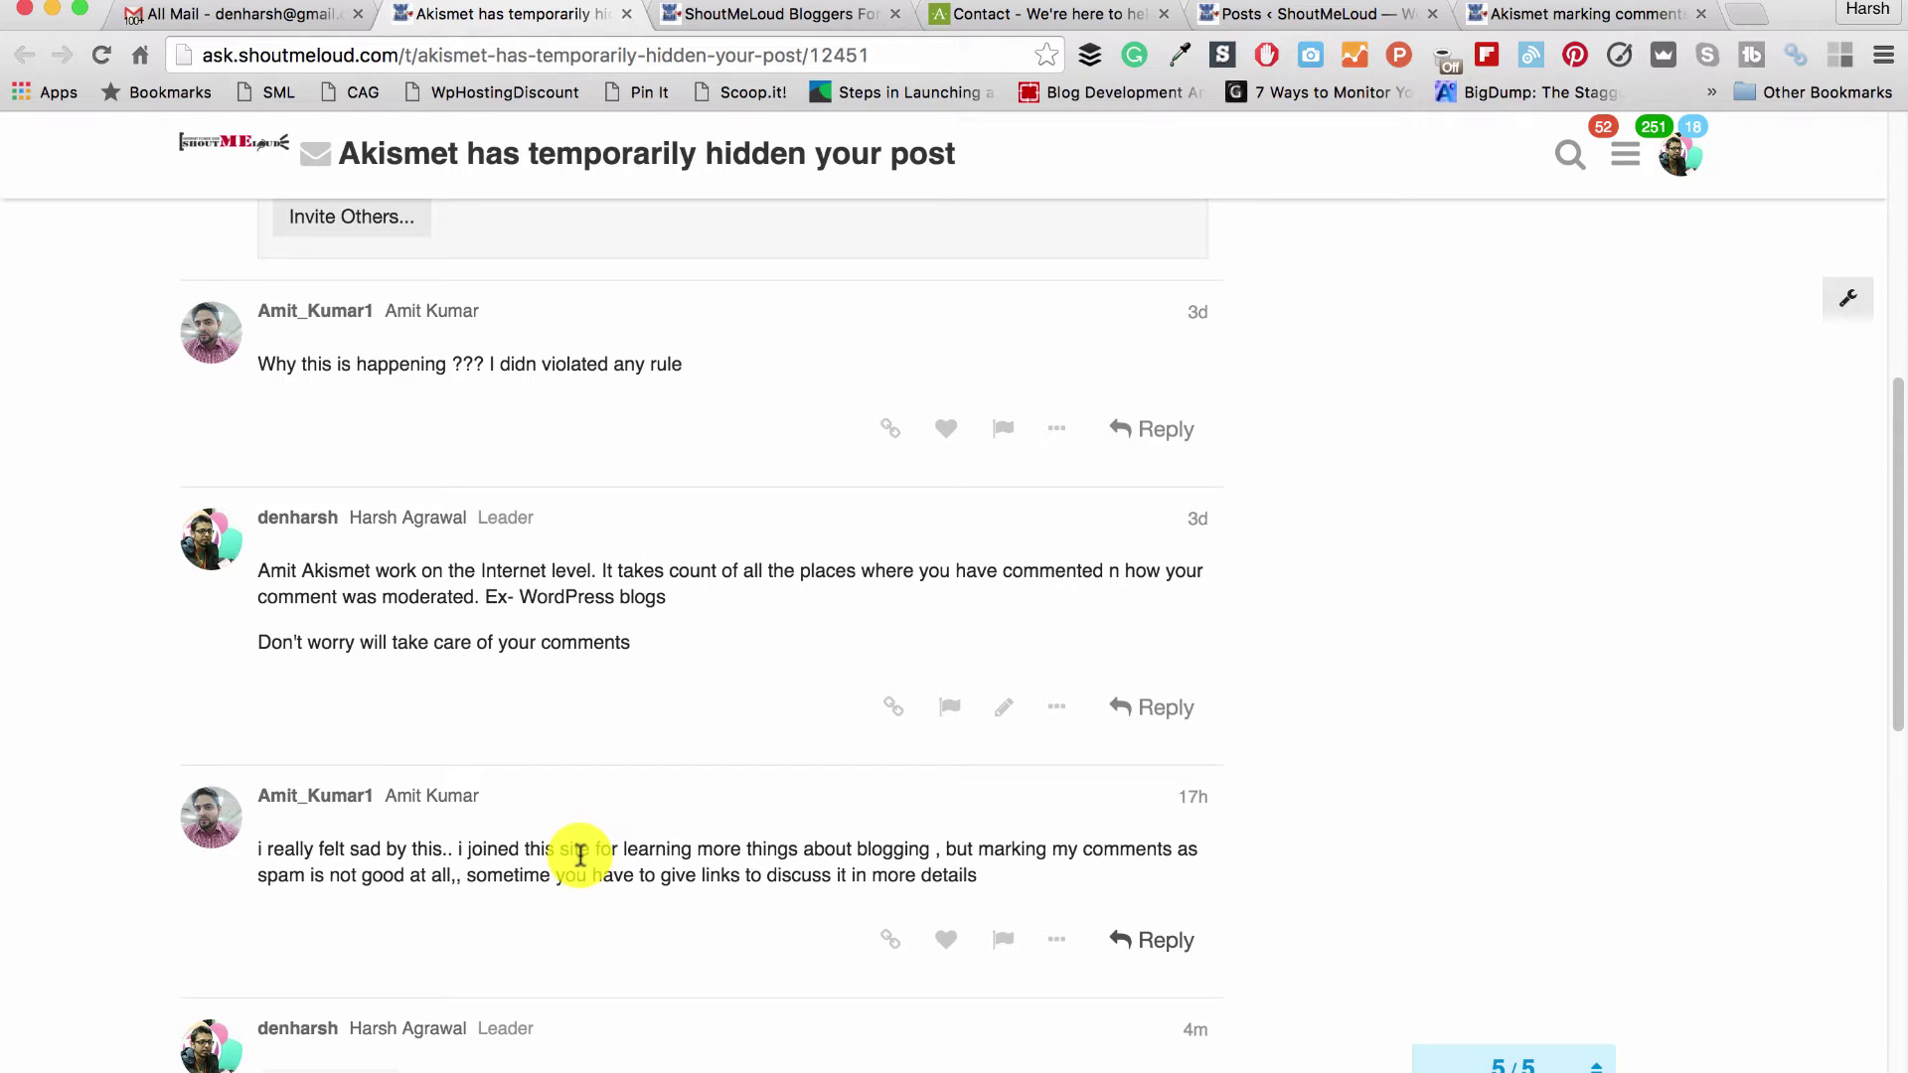
Switch to the ShoutMeLoud Comments screen, scroll its list, and jump back to the top
{"action": "key", "text": "super+5"}
{"action": "scroll", "coordinate": [1182, 447], "scroll_direction": "up", "scroll_amount": 4}
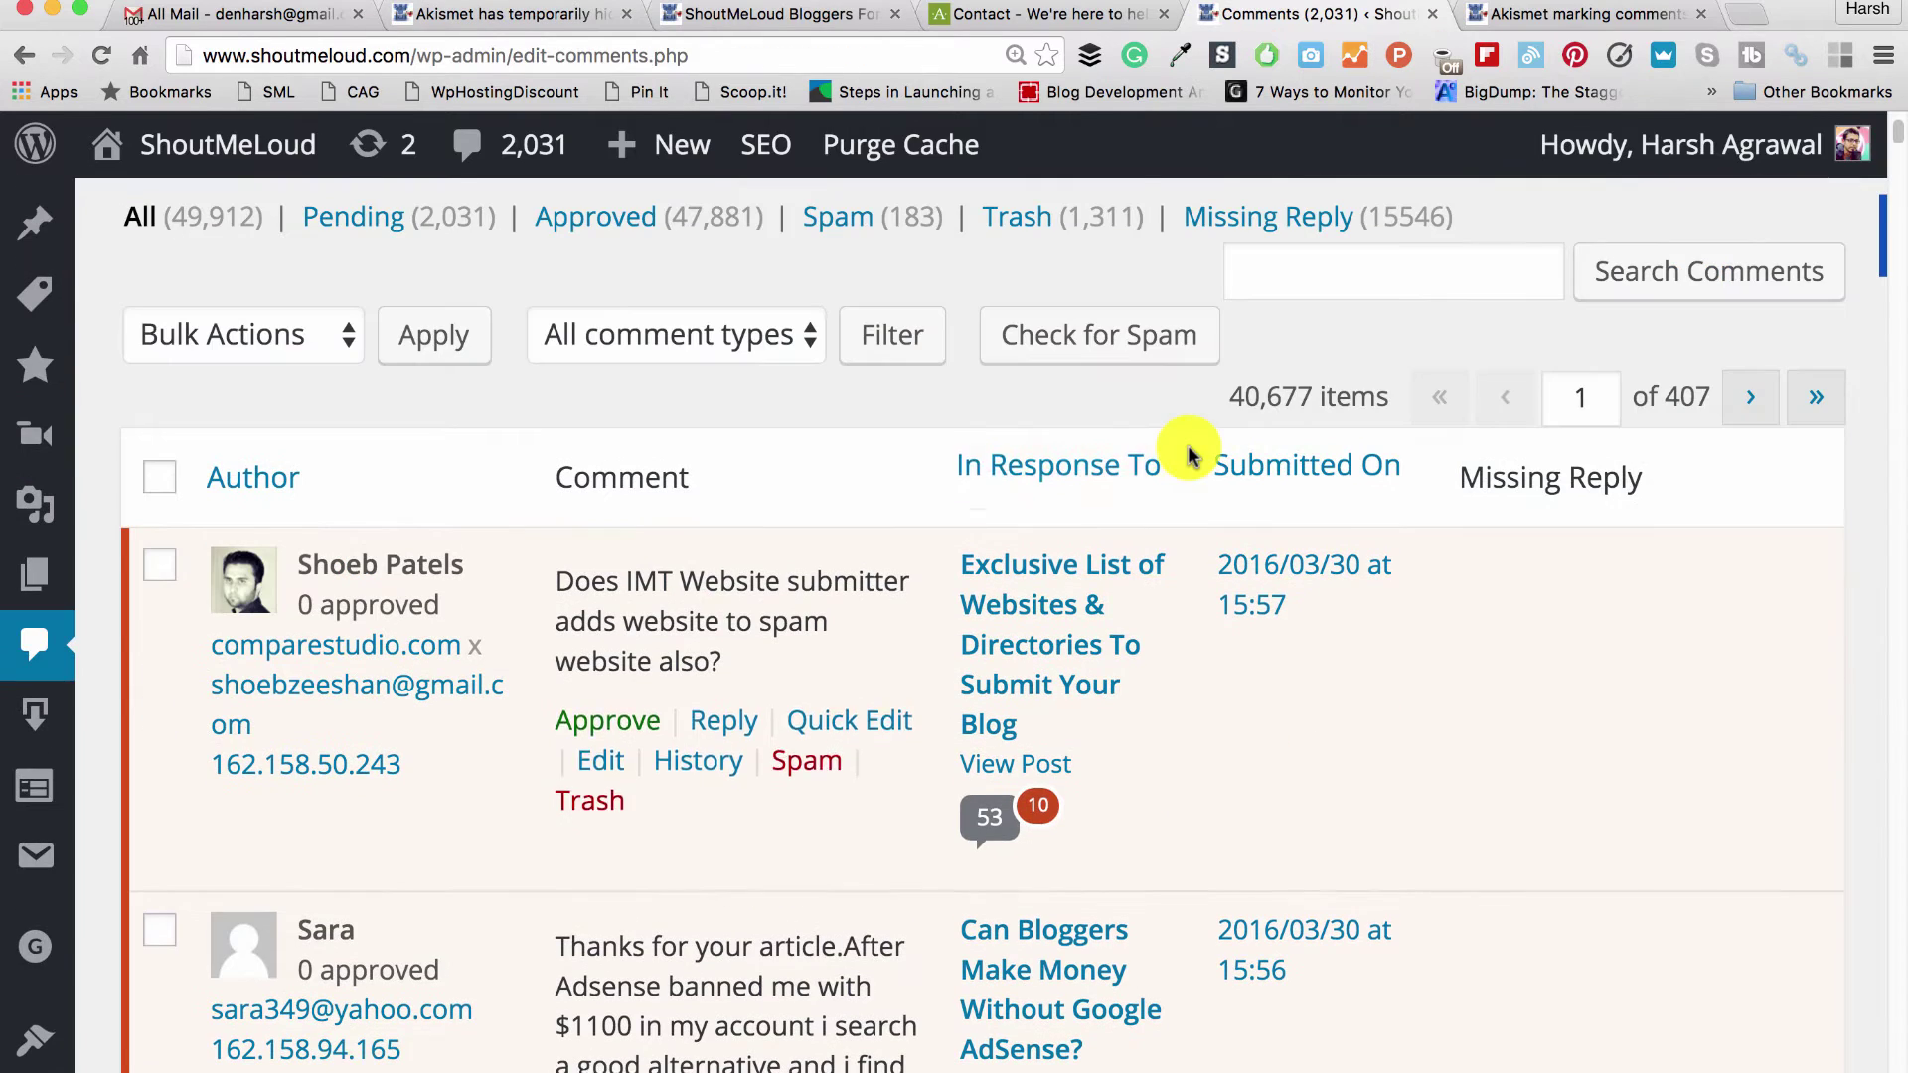
{"action": "scroll", "coordinate": [951, 388], "scroll_direction": "up", "scroll_amount": 1}
{"action": "scroll", "coordinate": [951, 388], "scroll_direction": "up", "scroll_amount": 1}
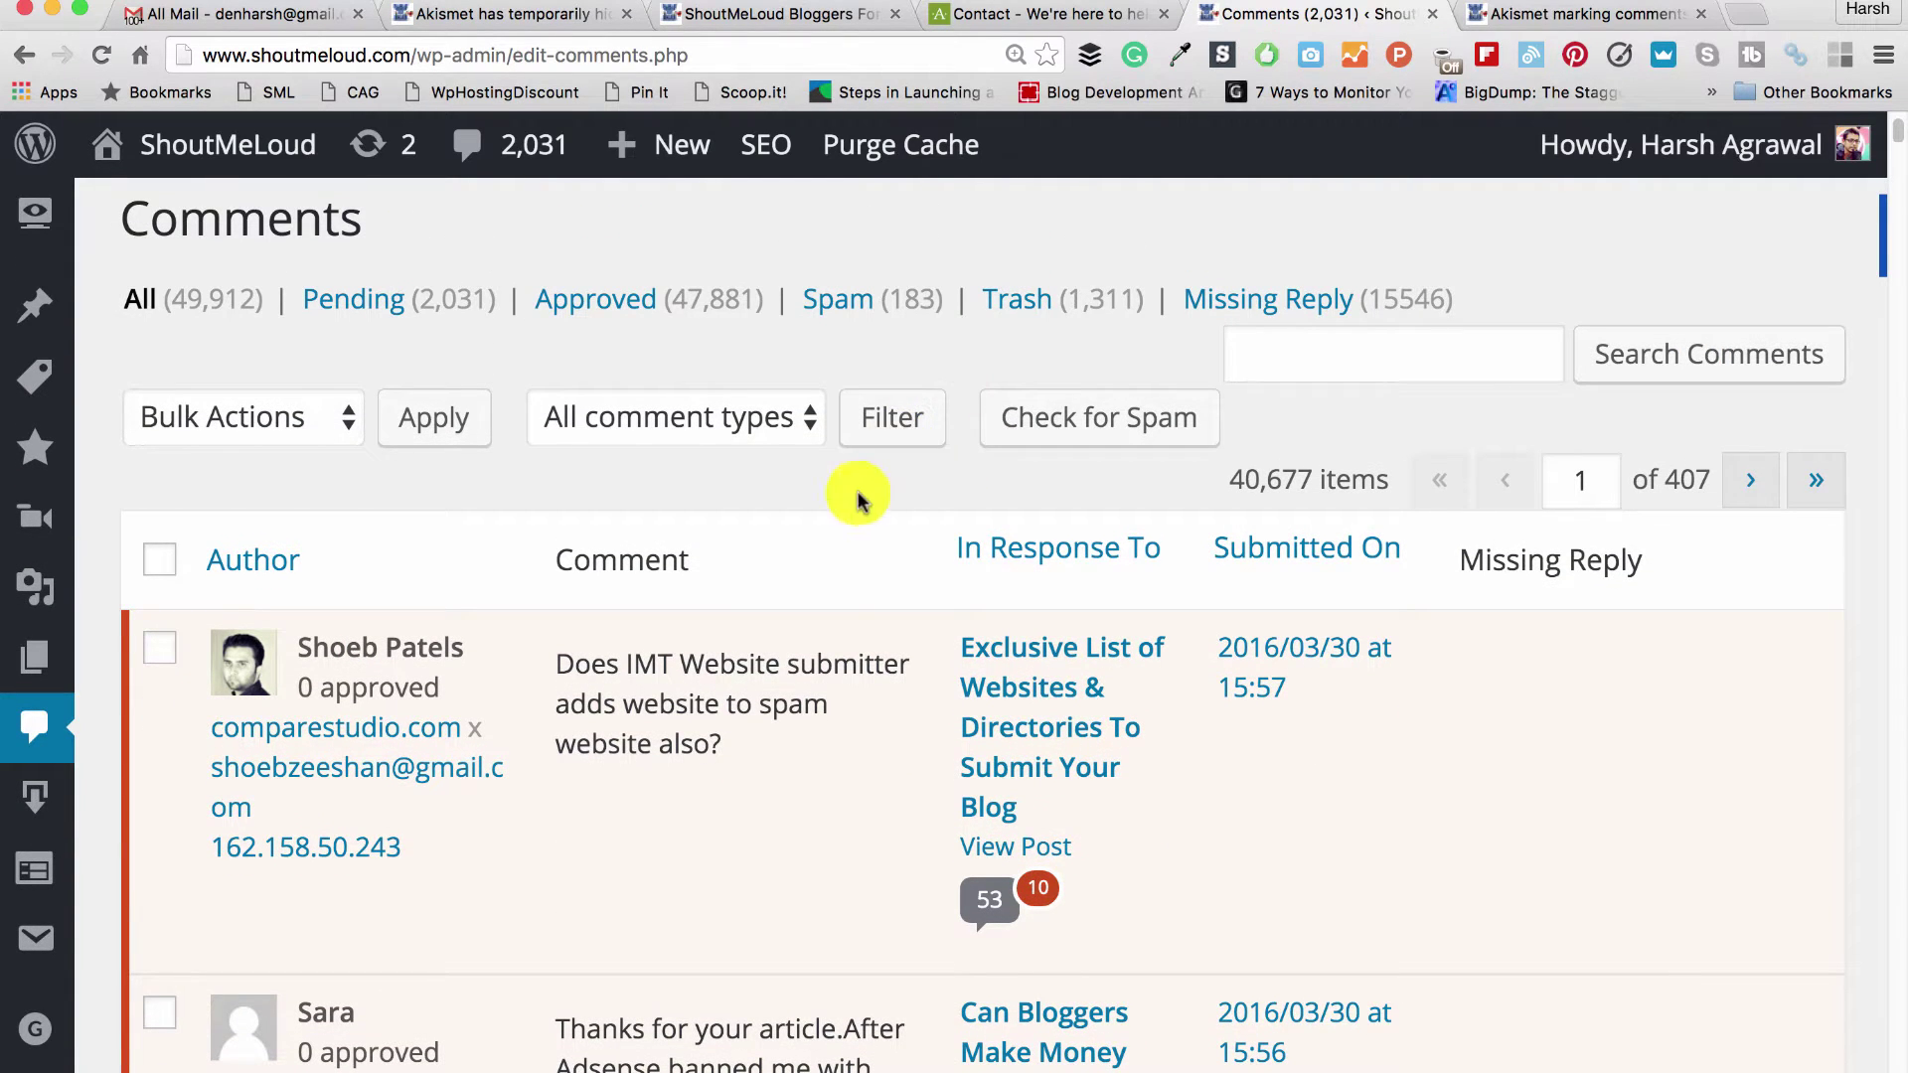
{"action": "mouse_move", "coordinate": [566, 779]}
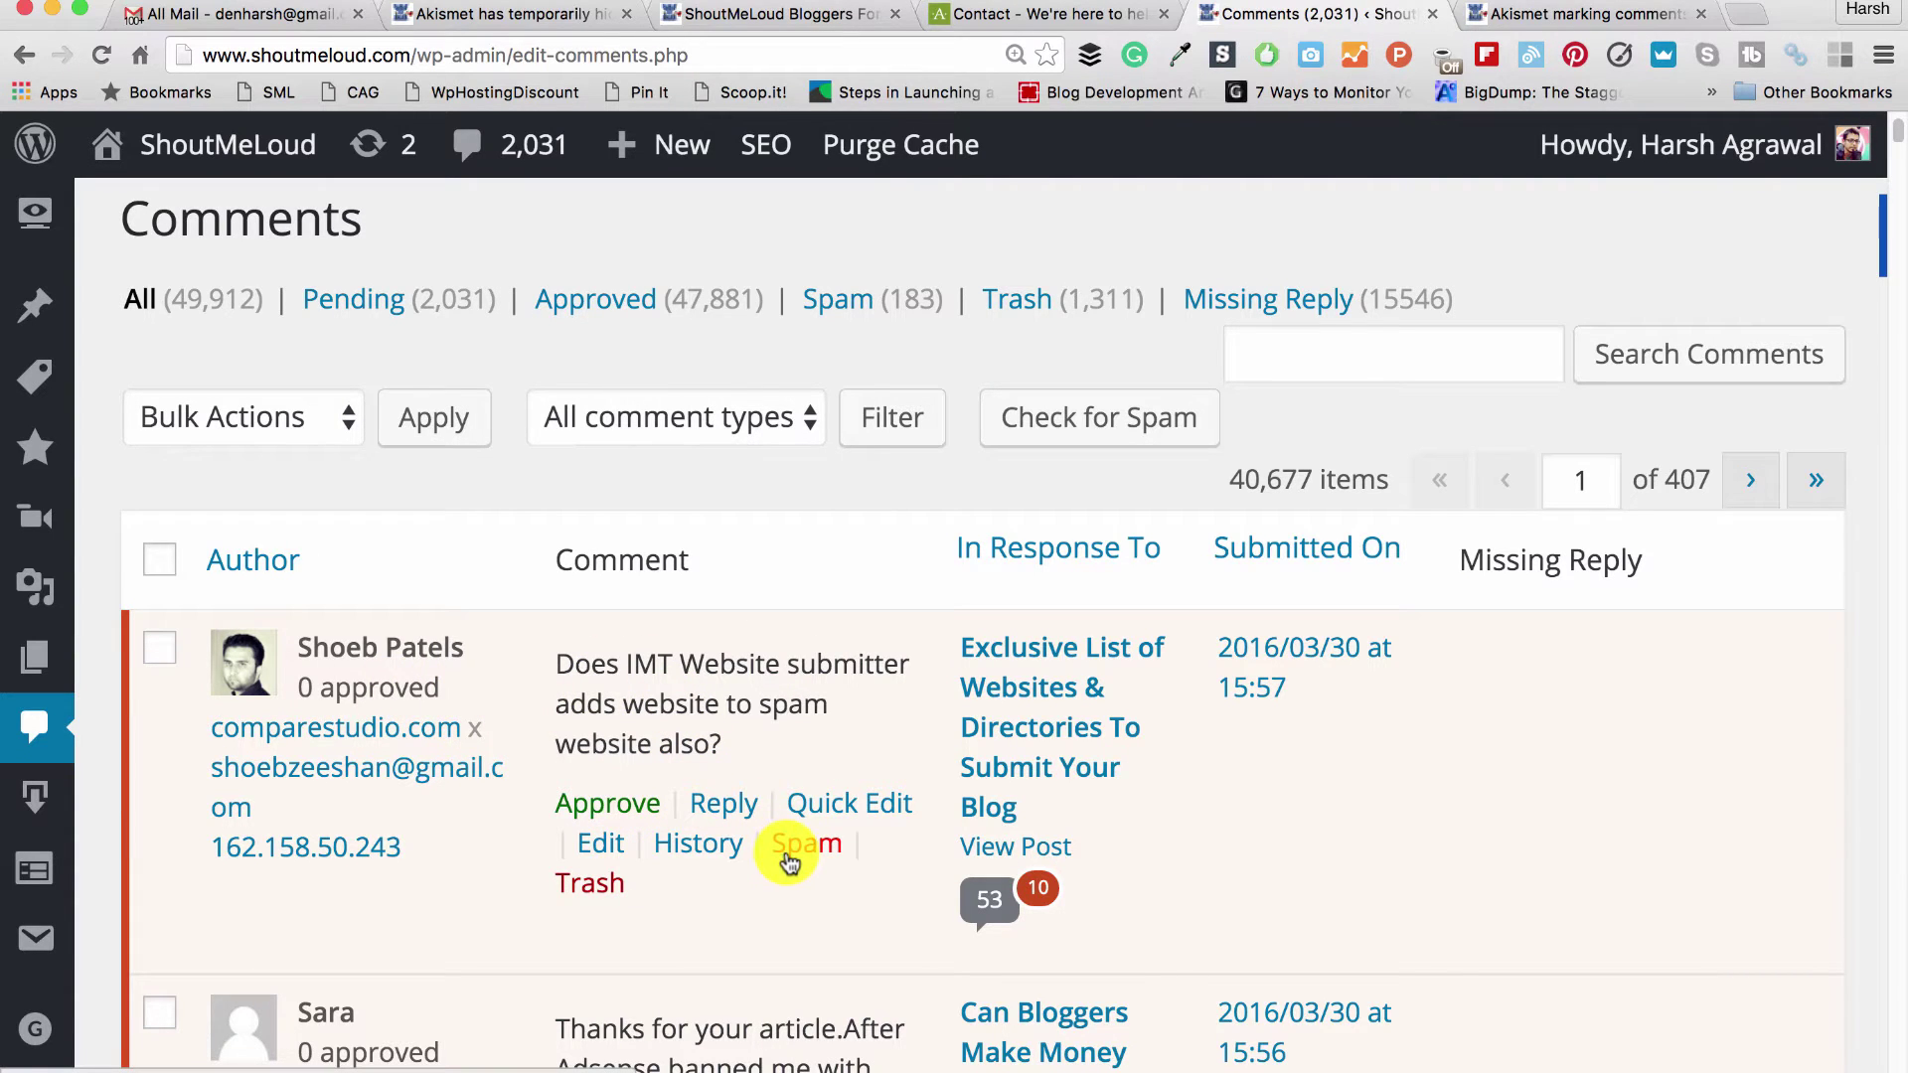
{"action": "scroll", "coordinate": [770, 872], "scroll_direction": "down", "scroll_amount": 15}
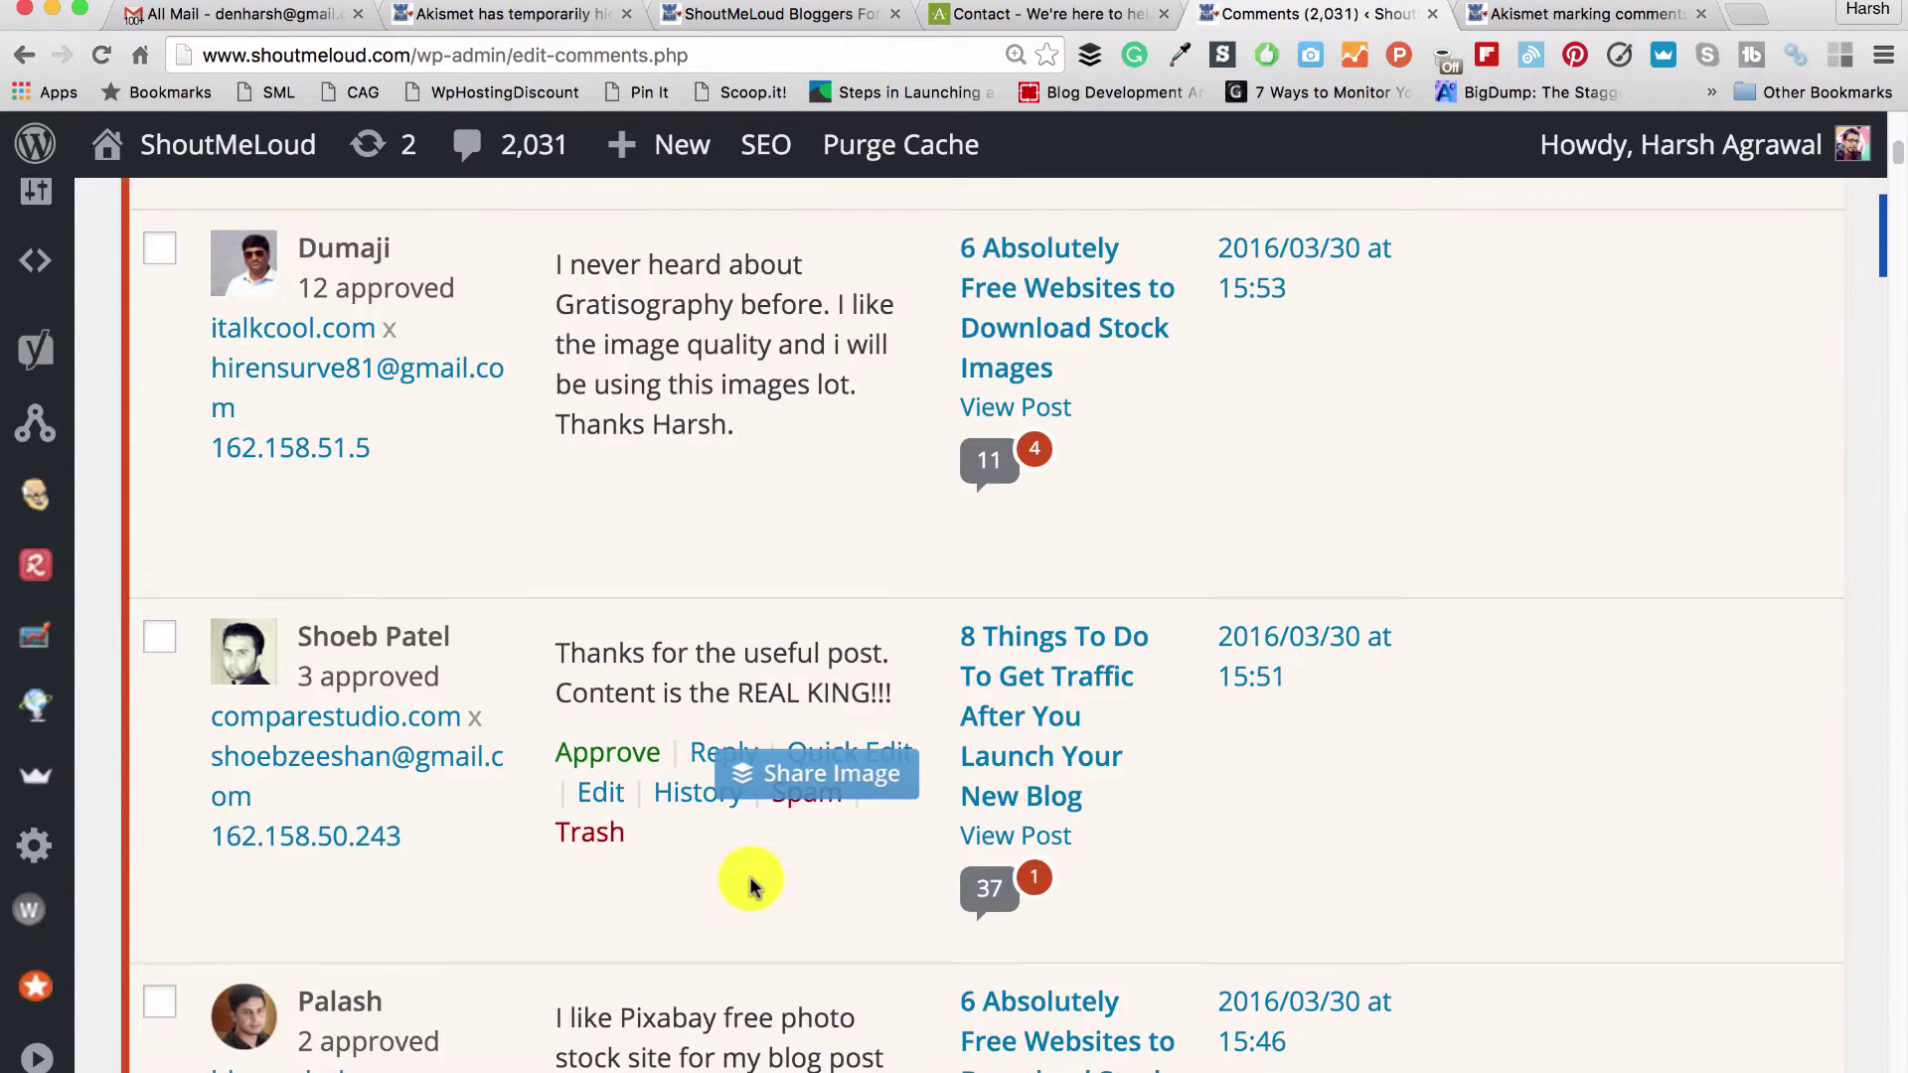
{"action": "scroll", "coordinate": [747, 880], "scroll_direction": "up", "scroll_amount": 15}
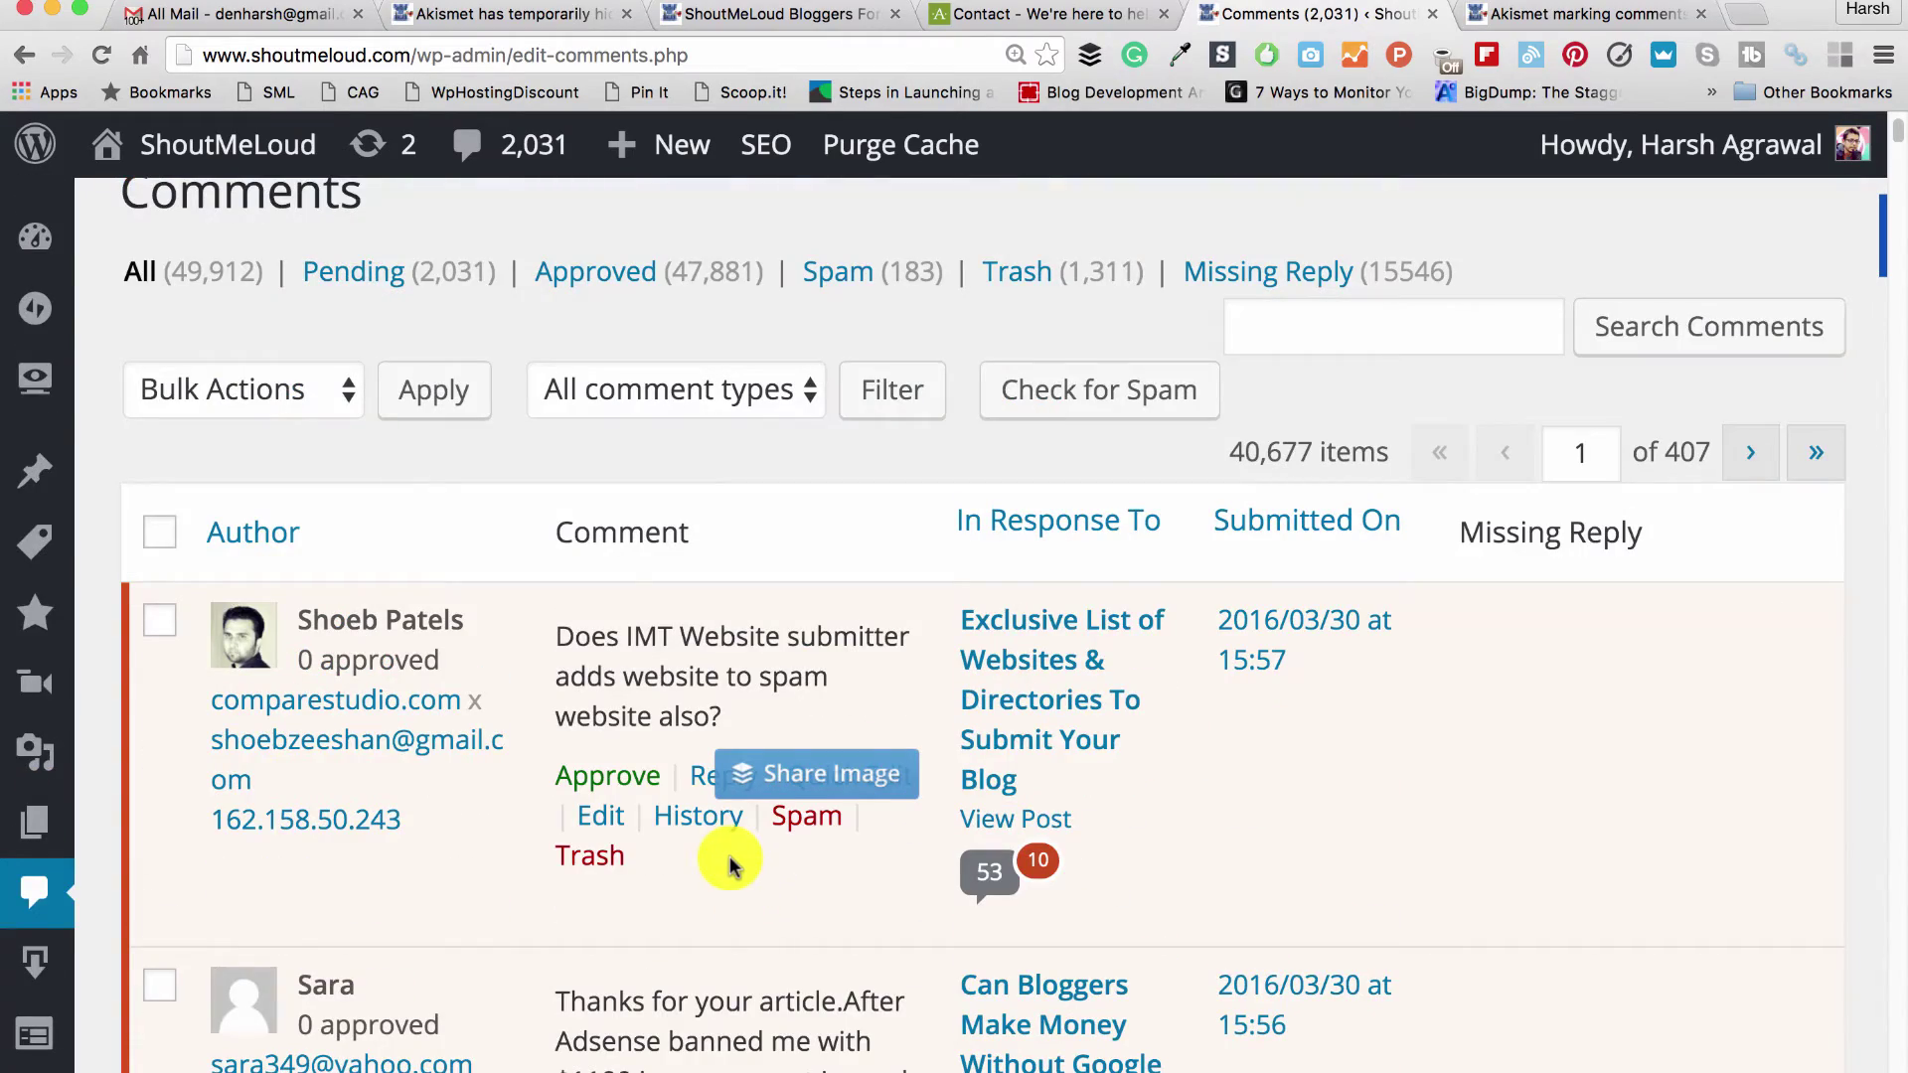
{"action": "scroll", "coordinate": [609, 792], "scroll_direction": "down", "scroll_amount": 20}
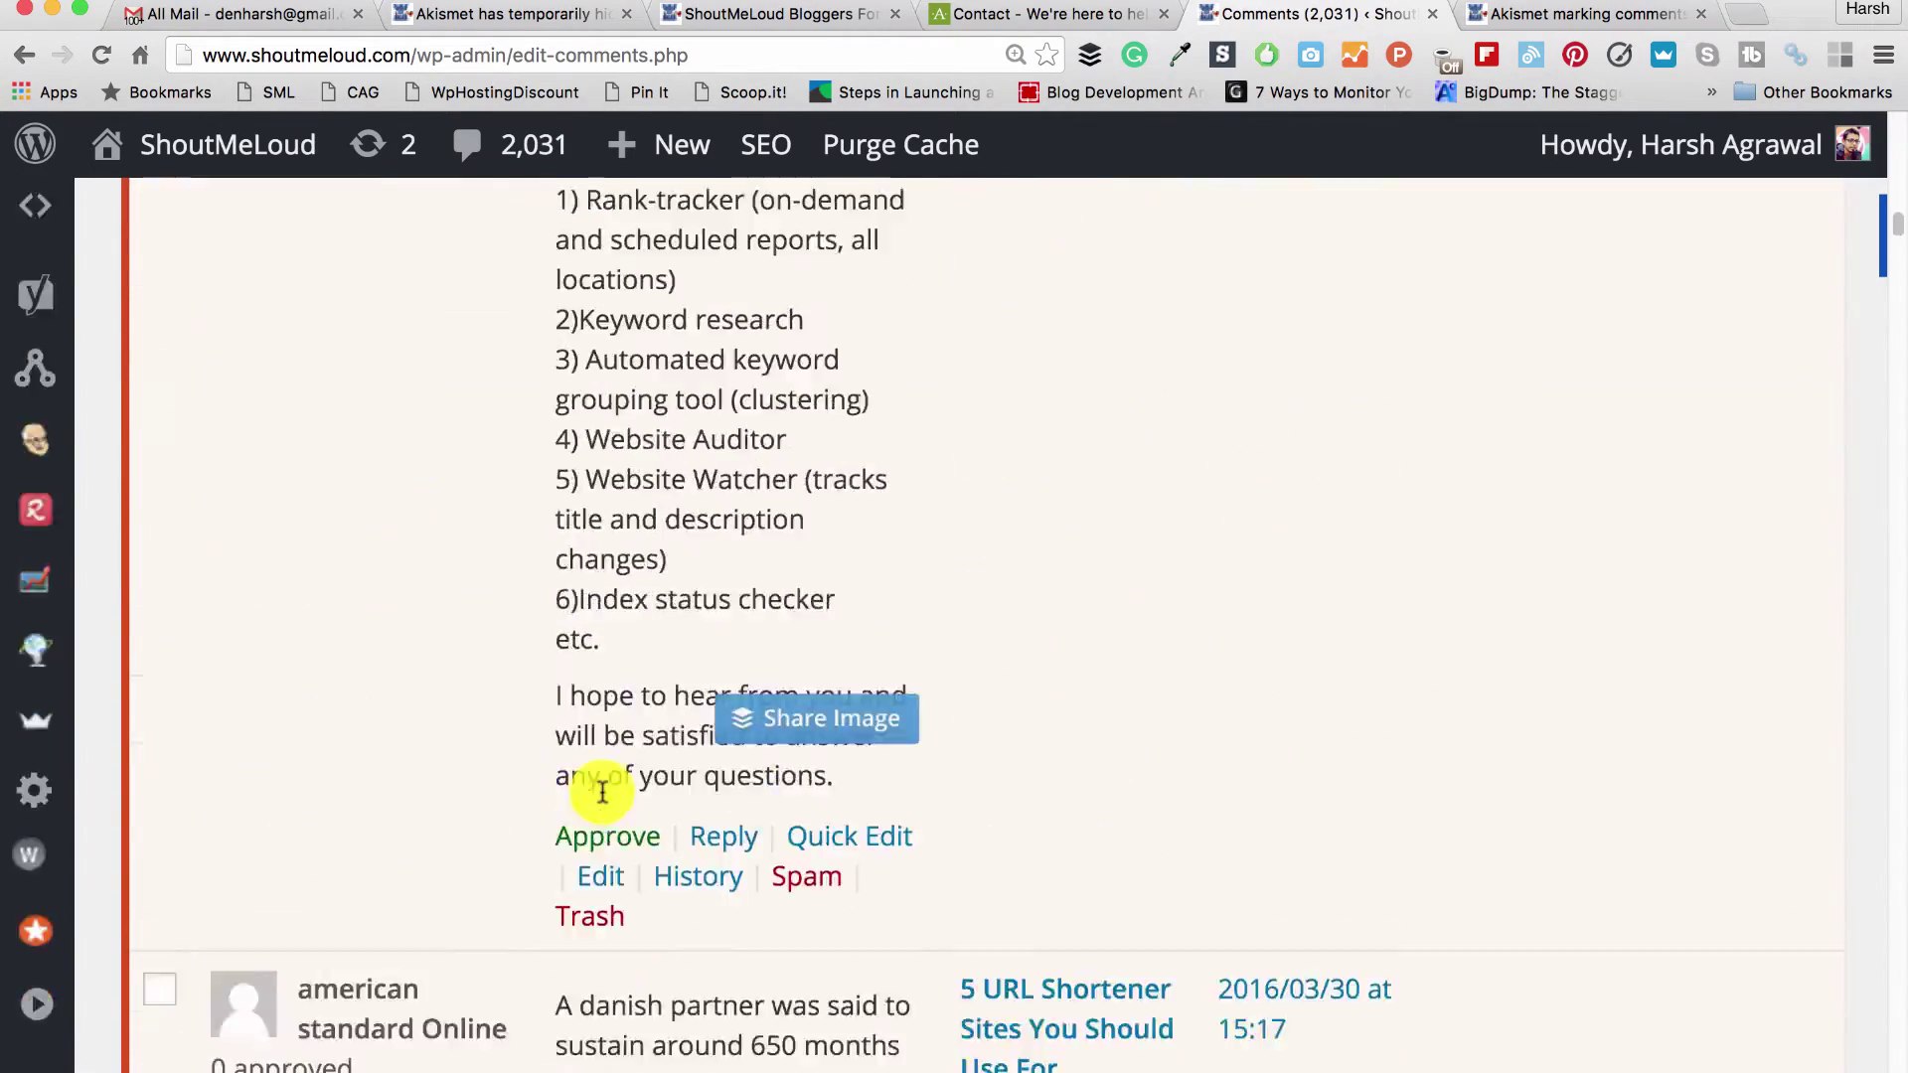
{"action": "scroll", "coordinate": [600, 812], "scroll_direction": "down", "scroll_amount": 20}
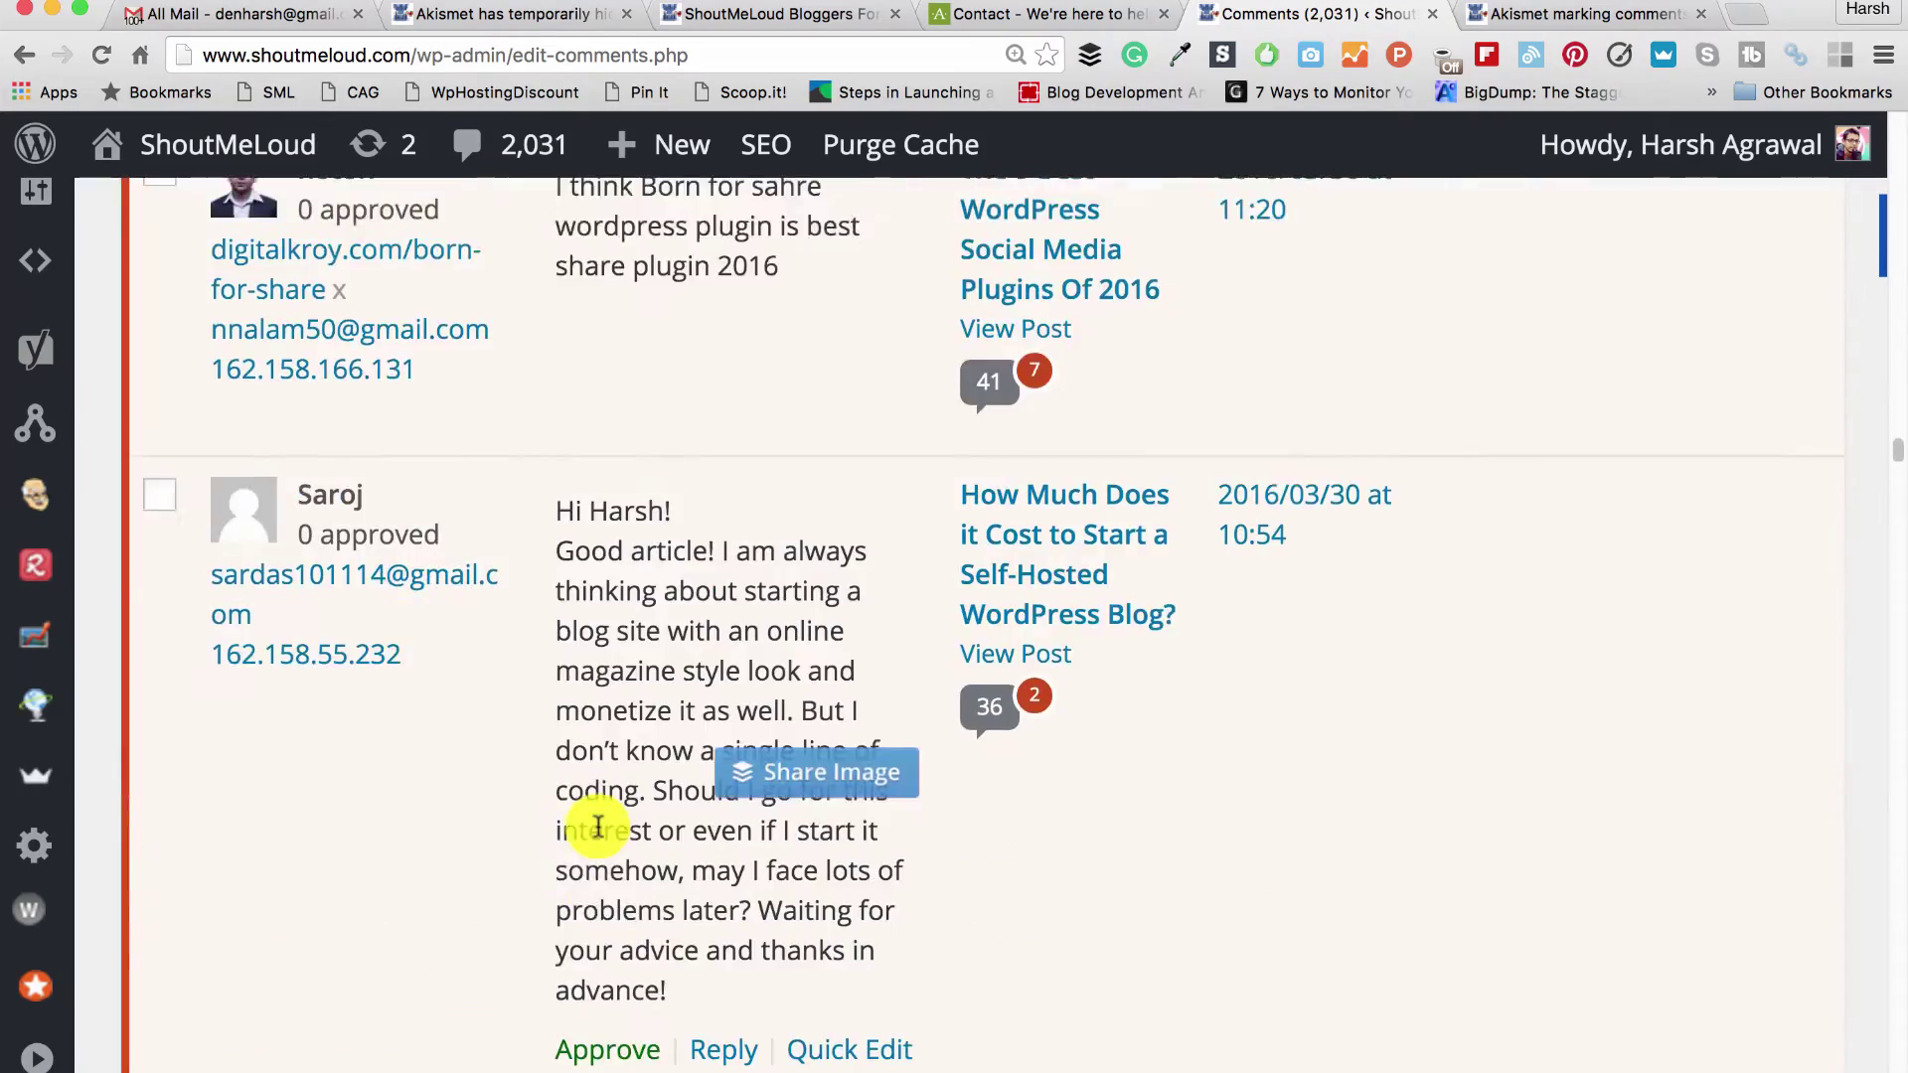
{"action": "scroll", "coordinate": [597, 836], "scroll_direction": "down", "scroll_amount": 20}
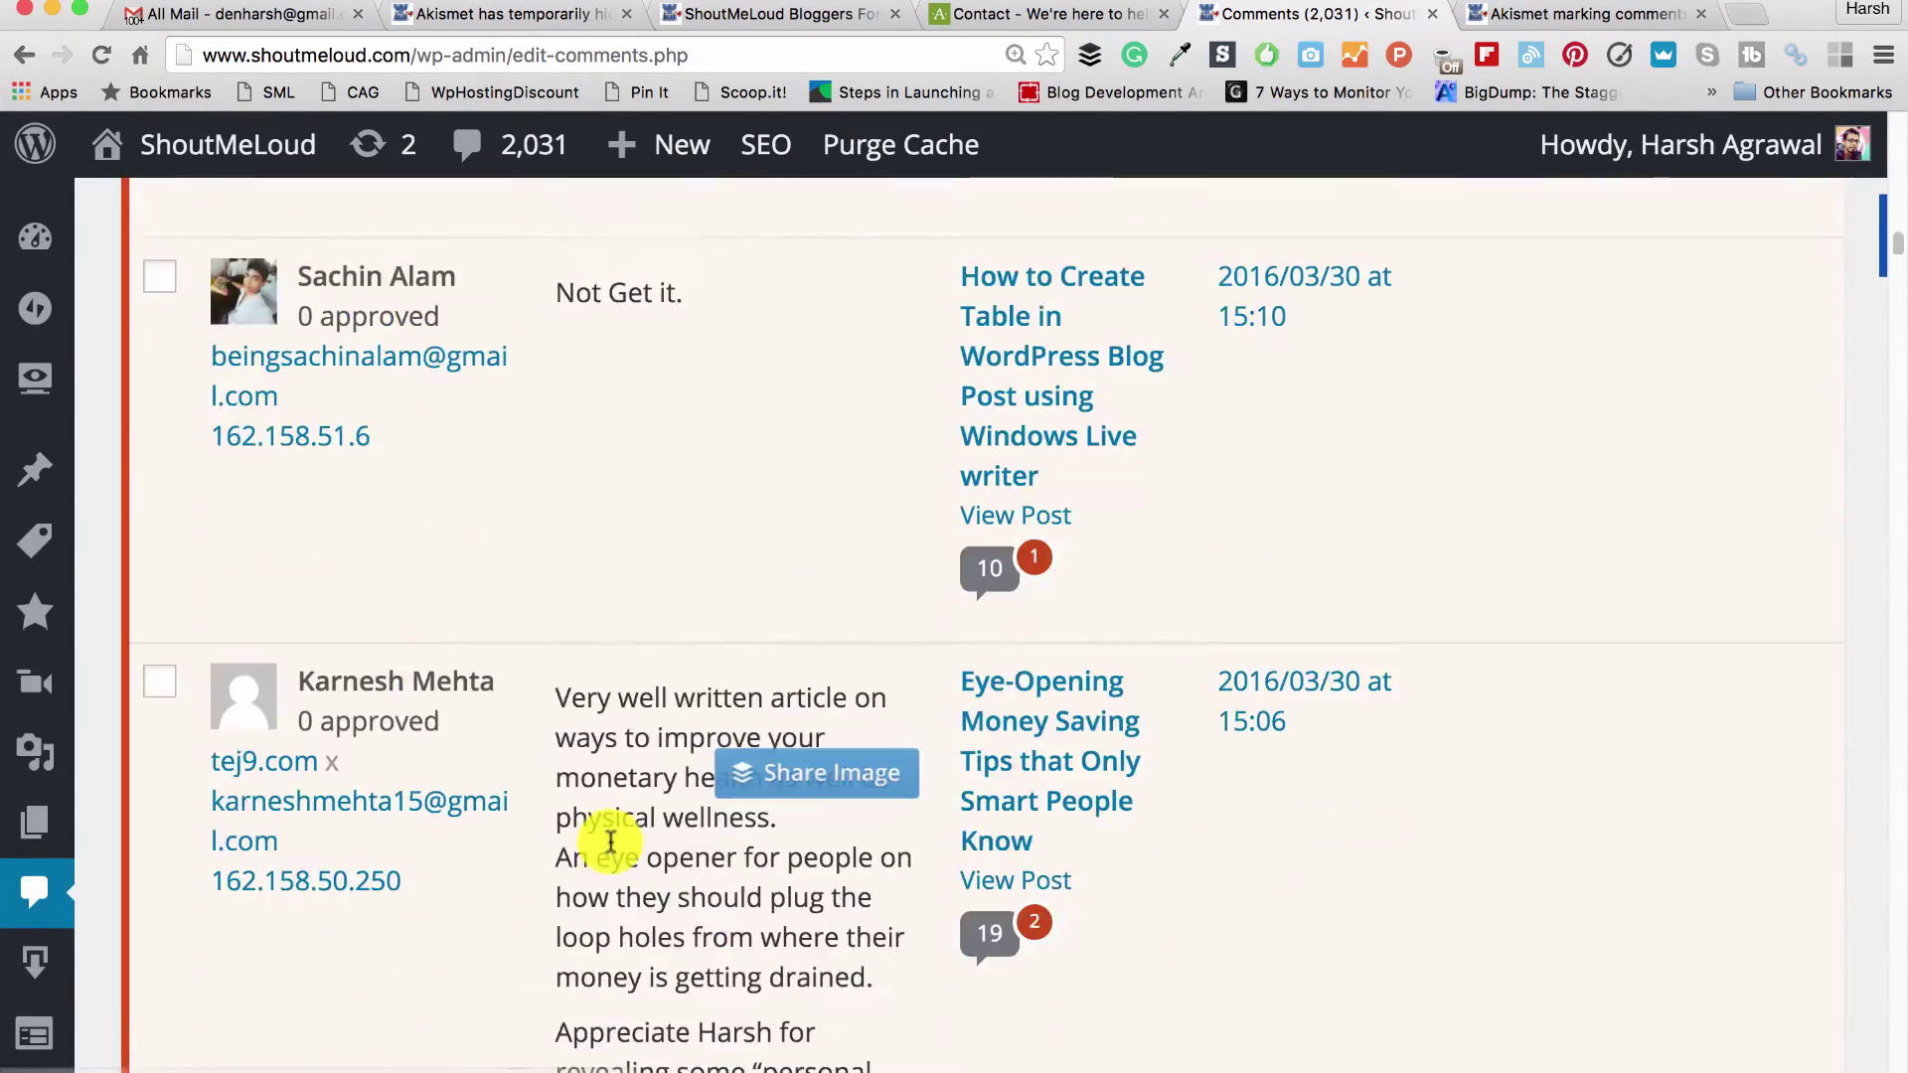
{"action": "key", "text": "Home"}
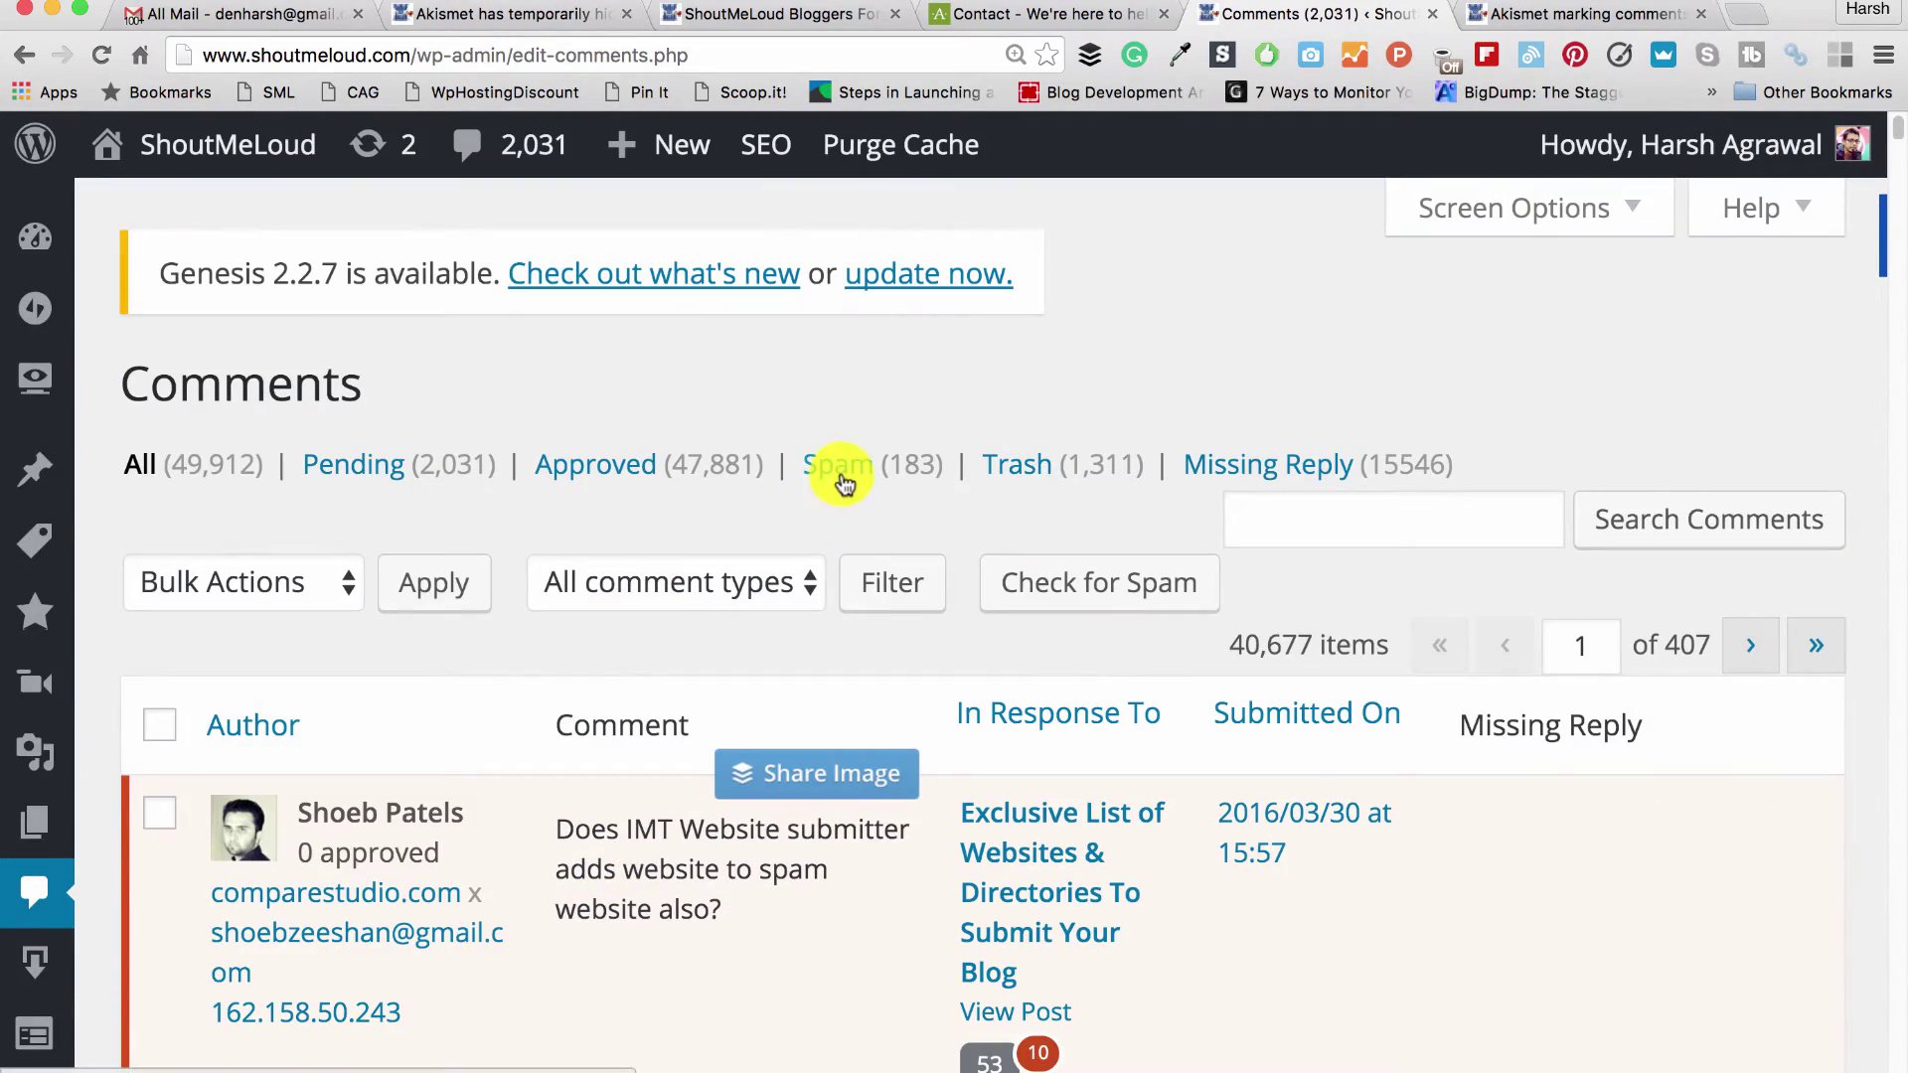
Filter the comments list to the Spam view and scroll through the results
{"action": "left_click", "coordinate": [839, 475]}
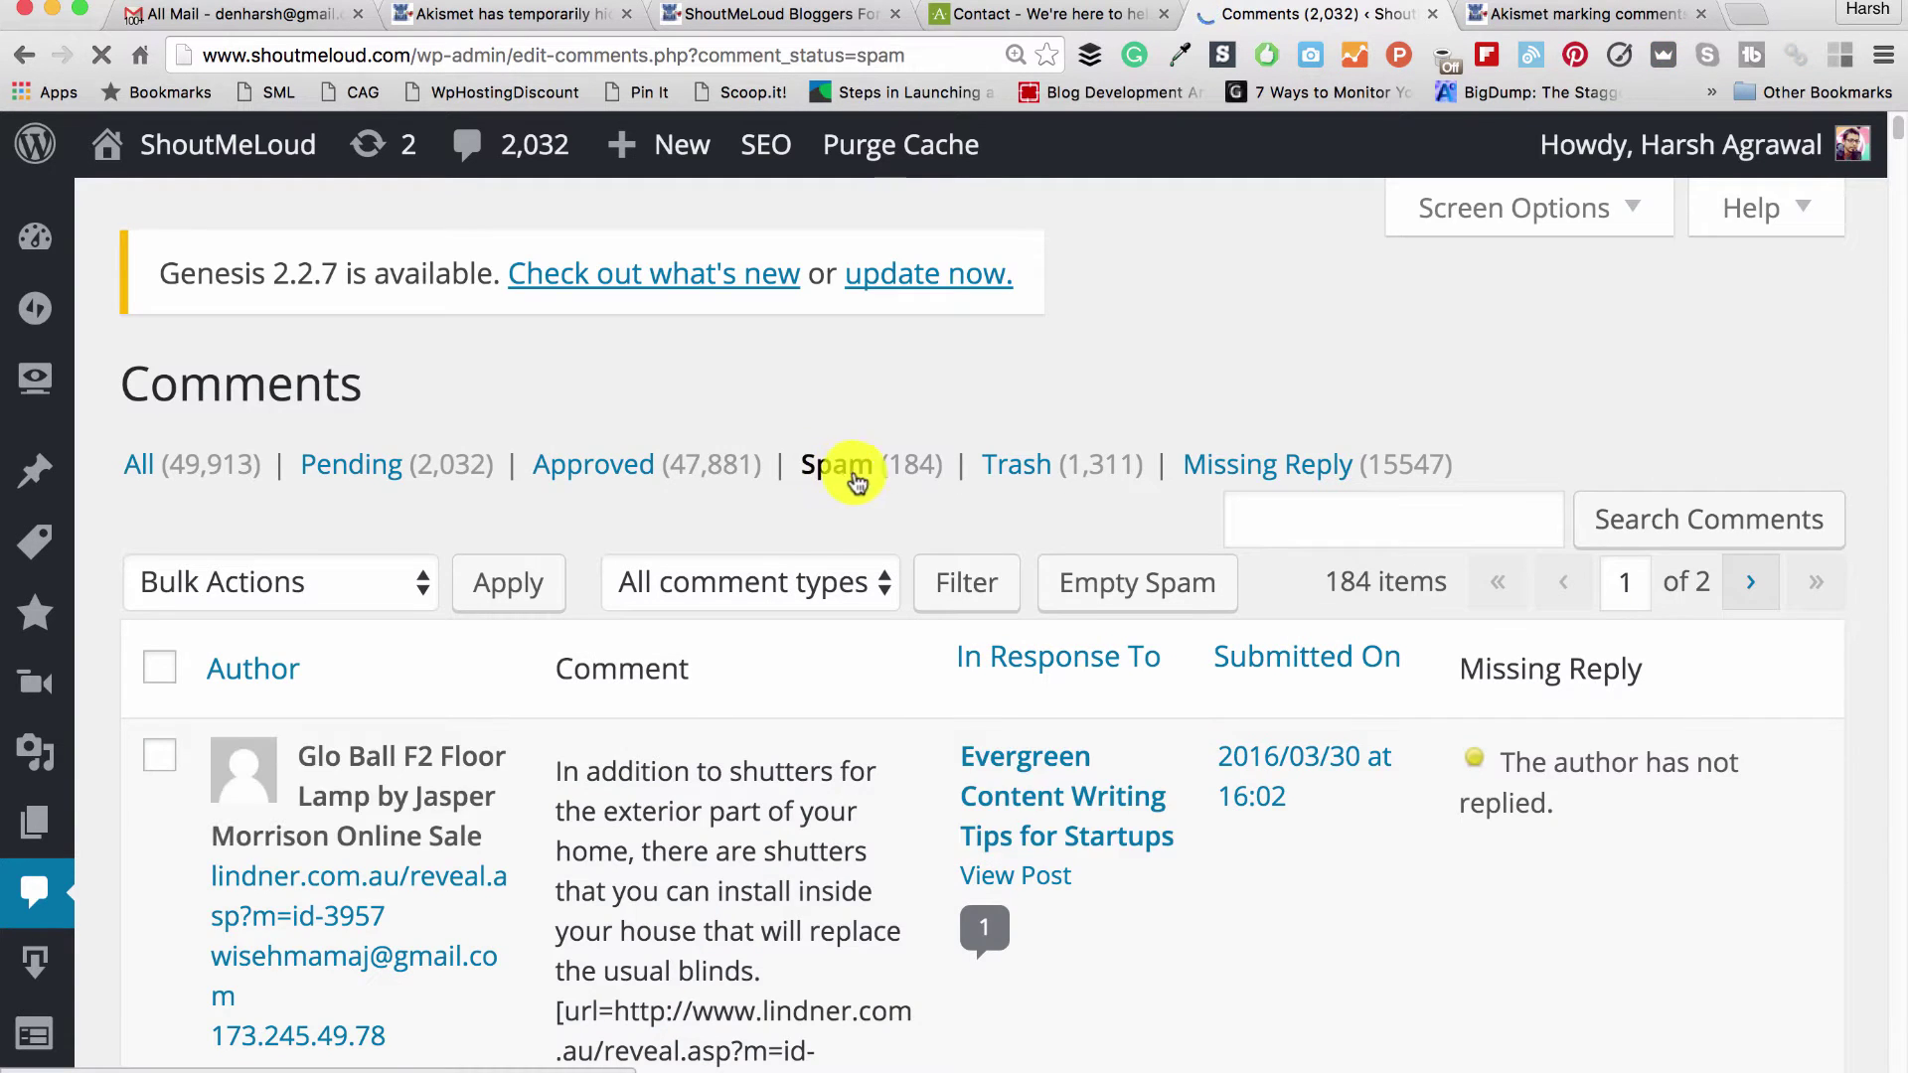
{"action": "scroll", "coordinate": [830, 536], "scroll_direction": "down", "scroll_amount": 3}
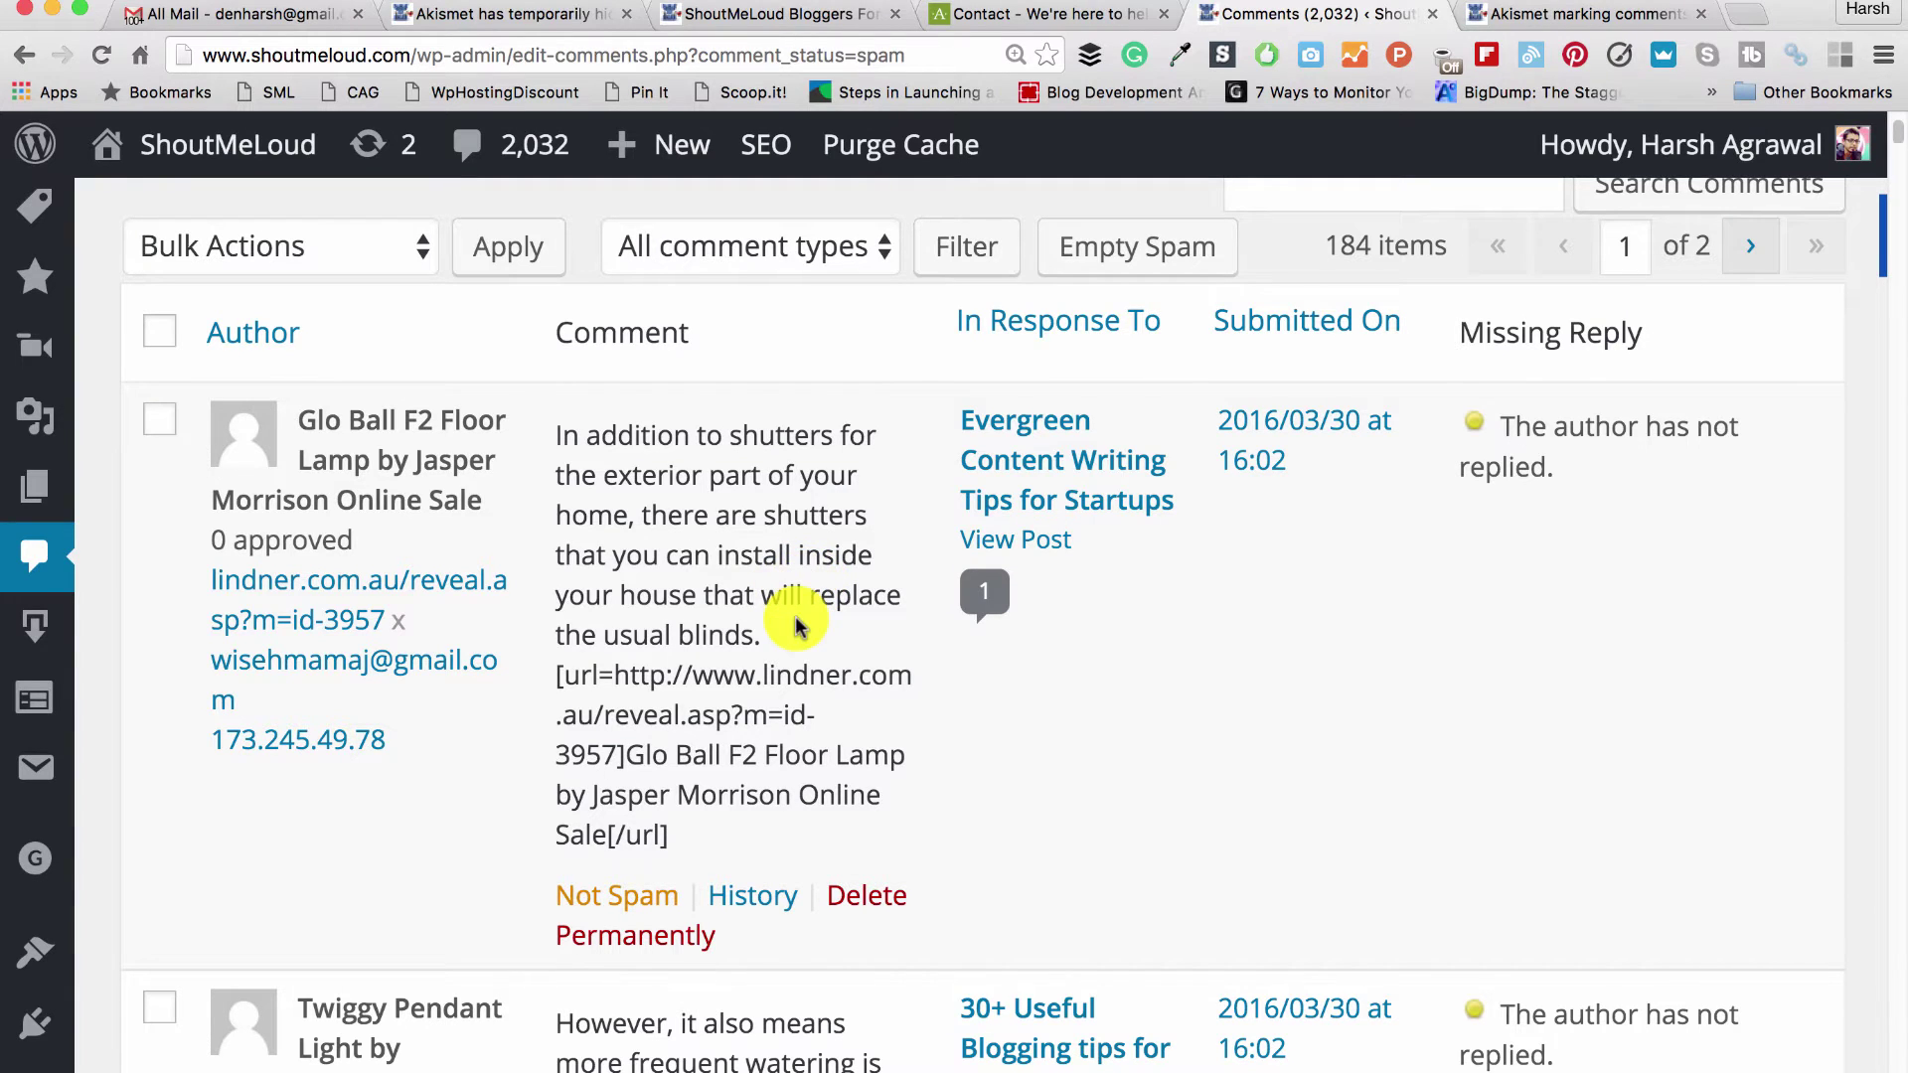
{"action": "scroll", "coordinate": [790, 671], "scroll_direction": "up", "scroll_amount": 2}
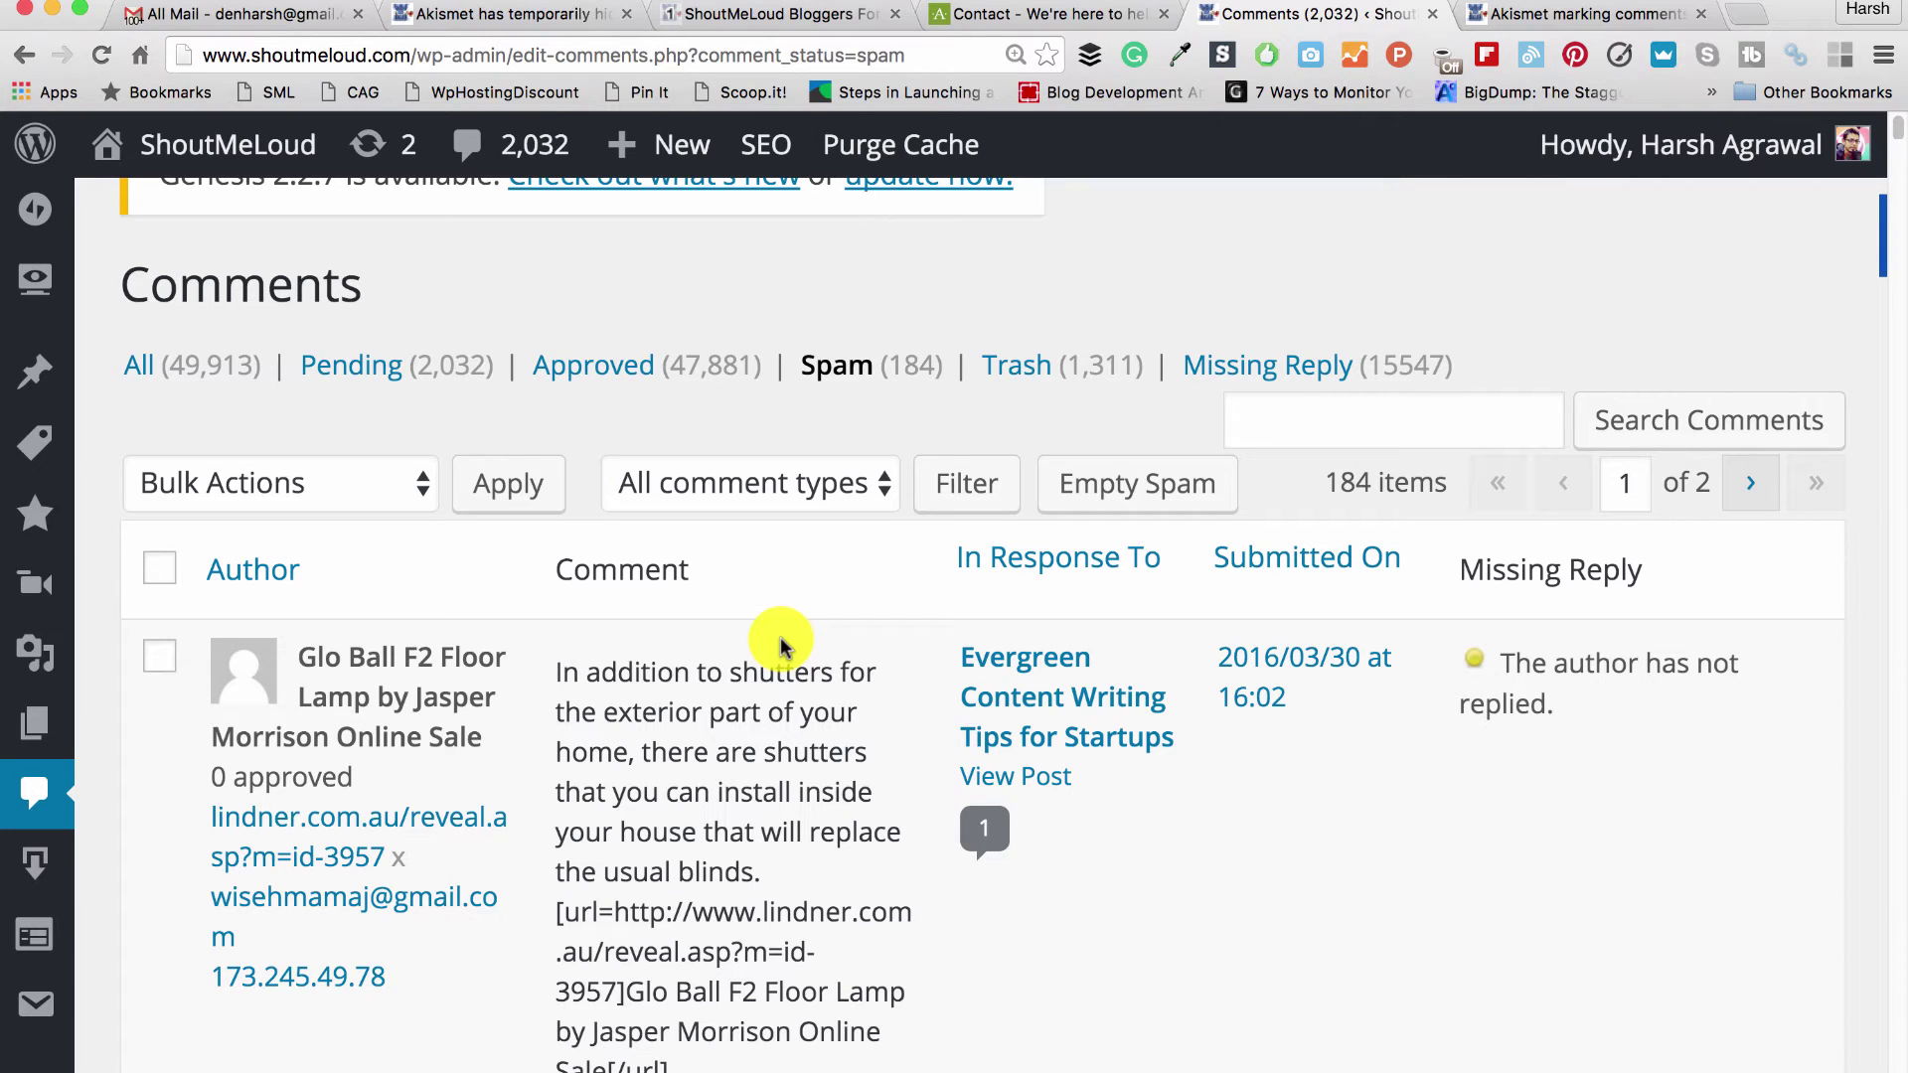
Switch from the spam list to Akismet's 'How can we help?' contact page
{"action": "scroll", "coordinate": [778, 636], "scroll_direction": "down", "scroll_amount": 5}
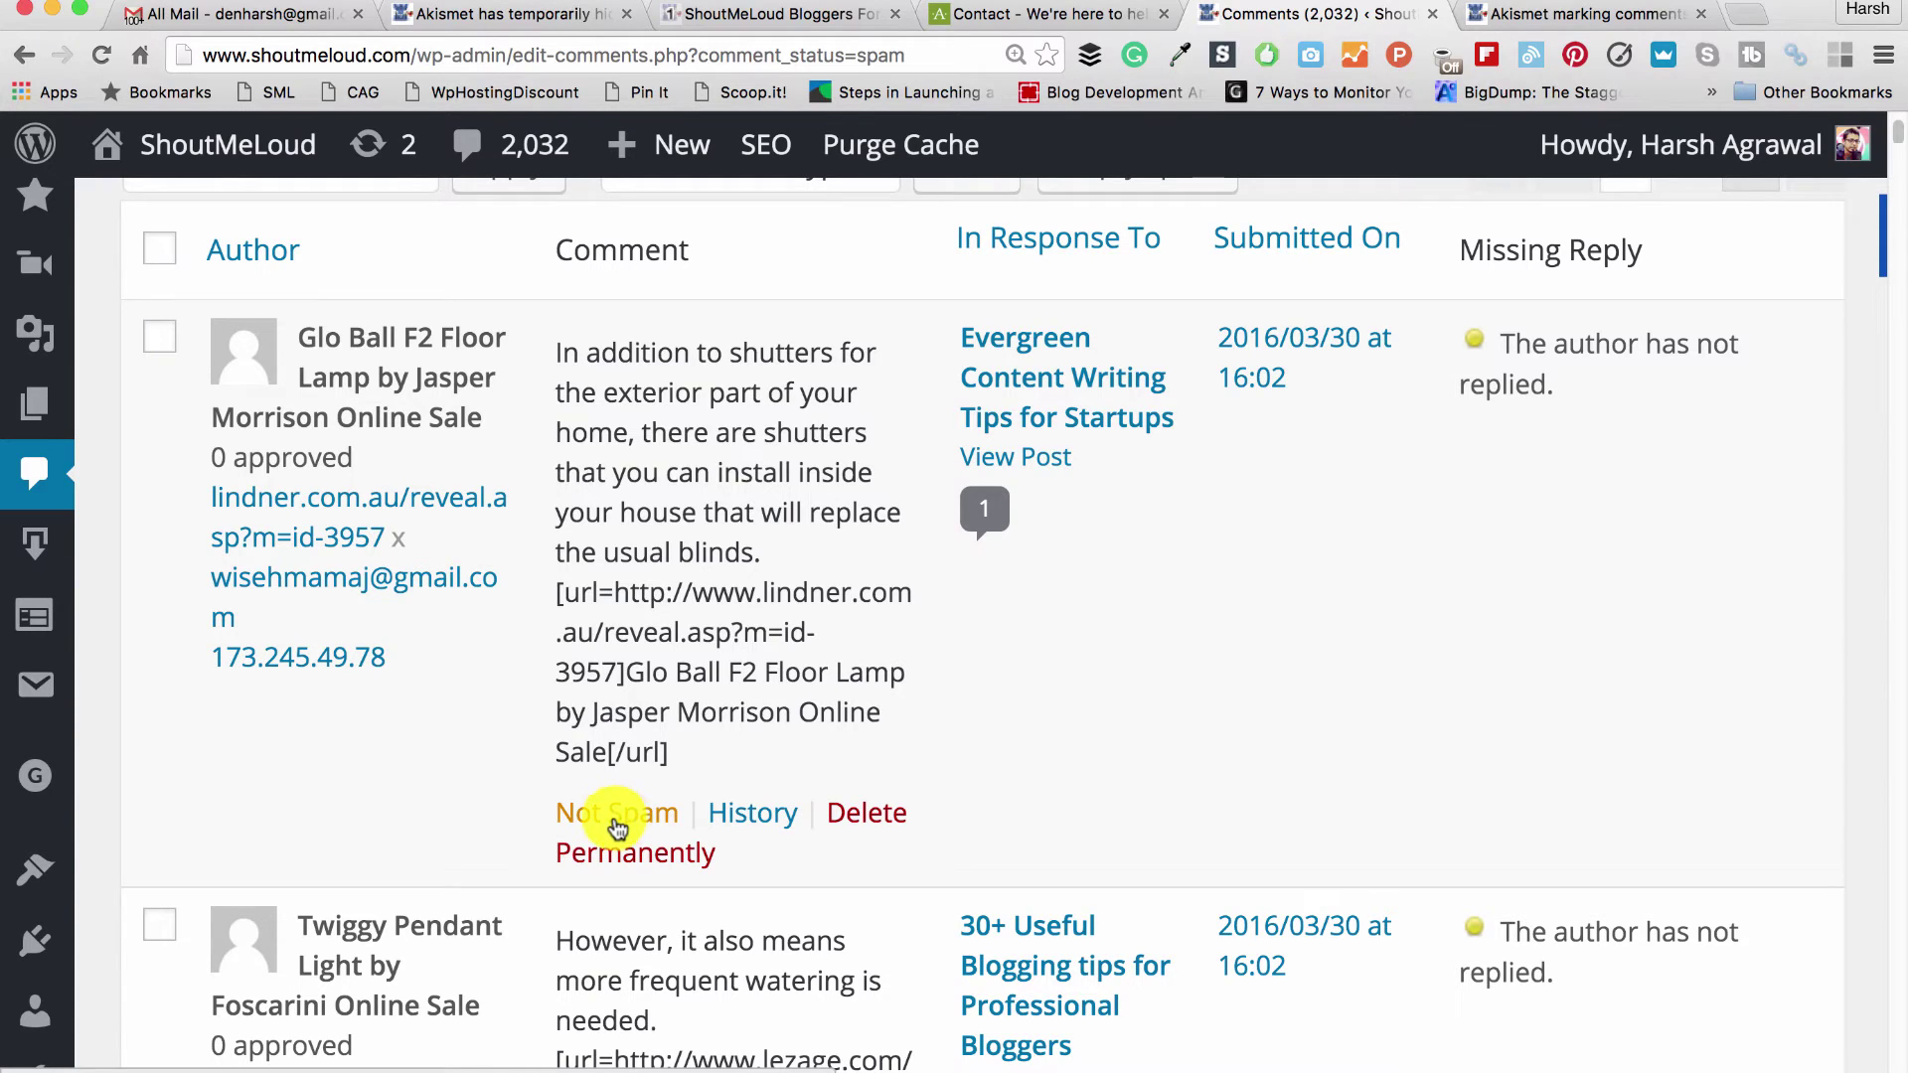
{"action": "left_click", "coordinate": [949, 14]}
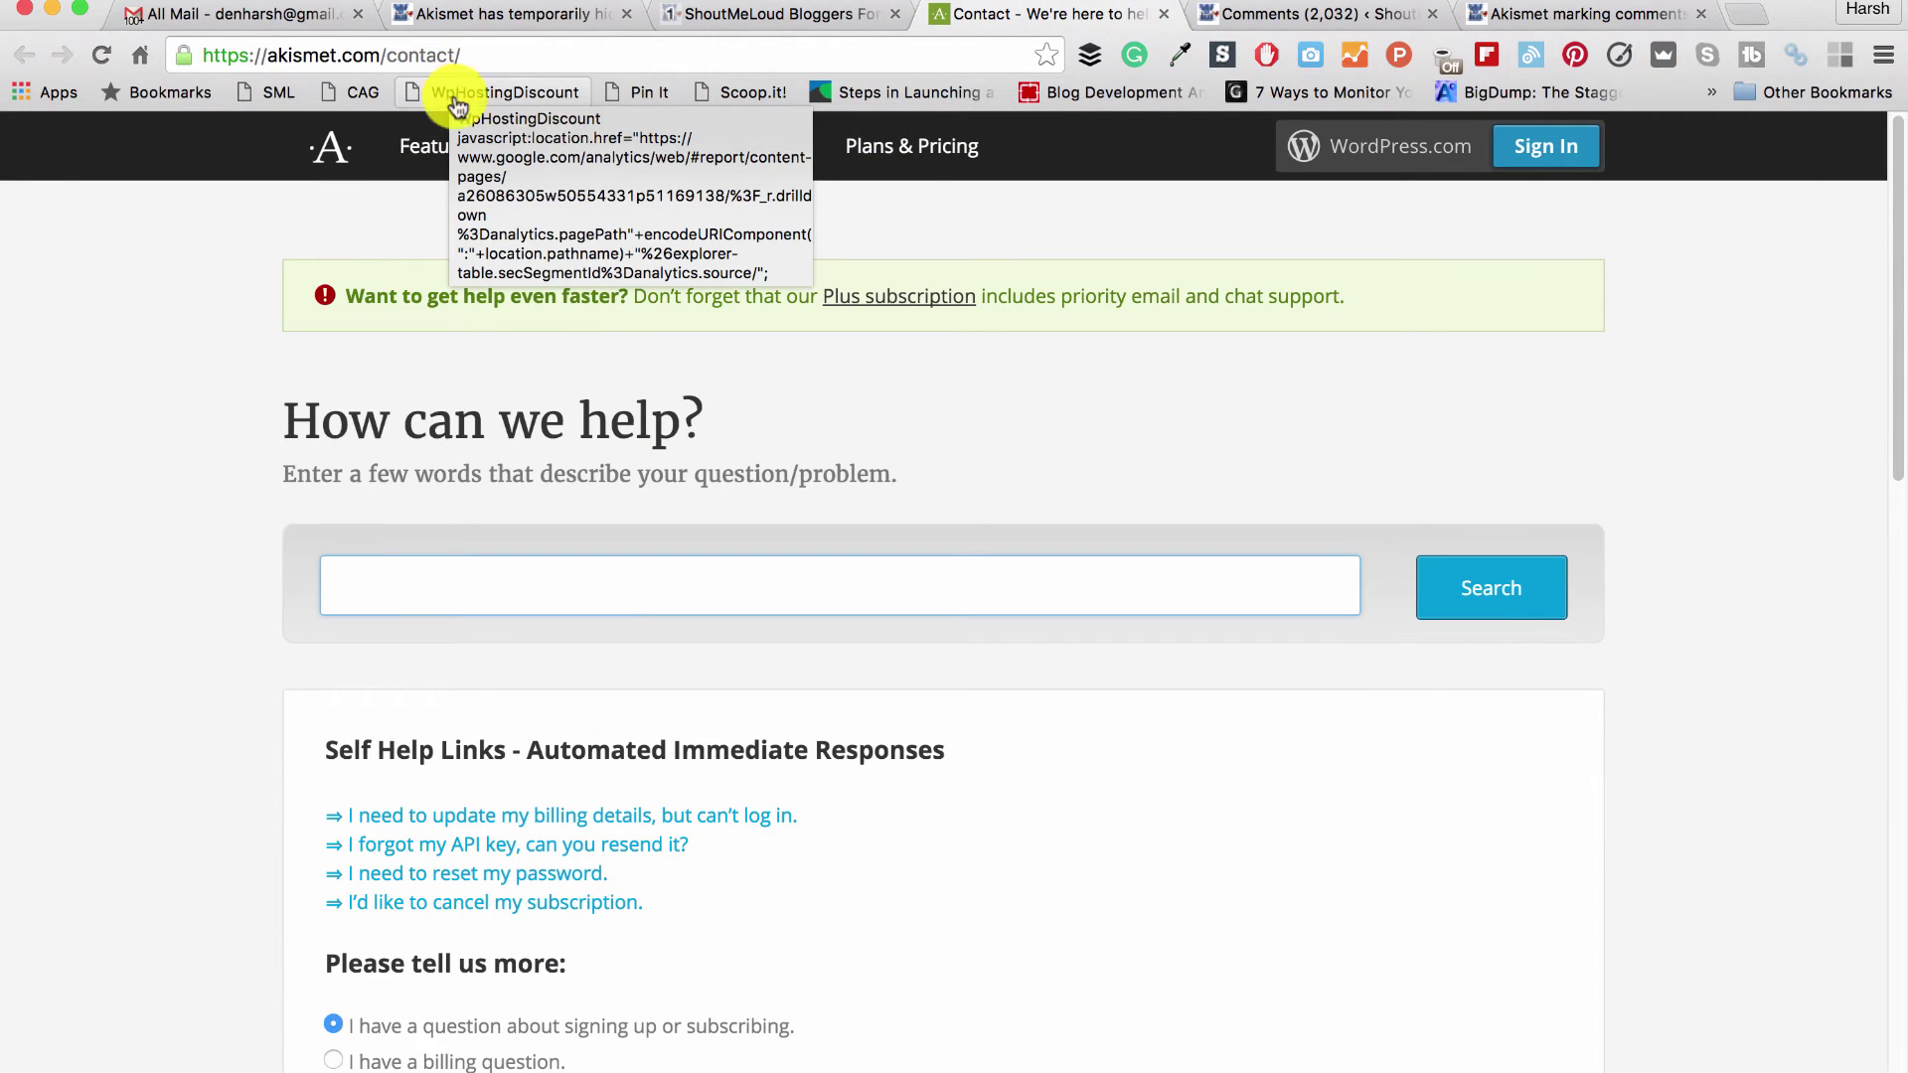
Choose 'I think Akismet is catching my comments by mistake' and paste the template into Message
{"action": "scroll", "coordinate": [531, 375], "scroll_direction": "down", "scroll_amount": 5}
{"action": "scroll", "coordinate": [377, 323], "scroll_direction": "up", "scroll_amount": 5}
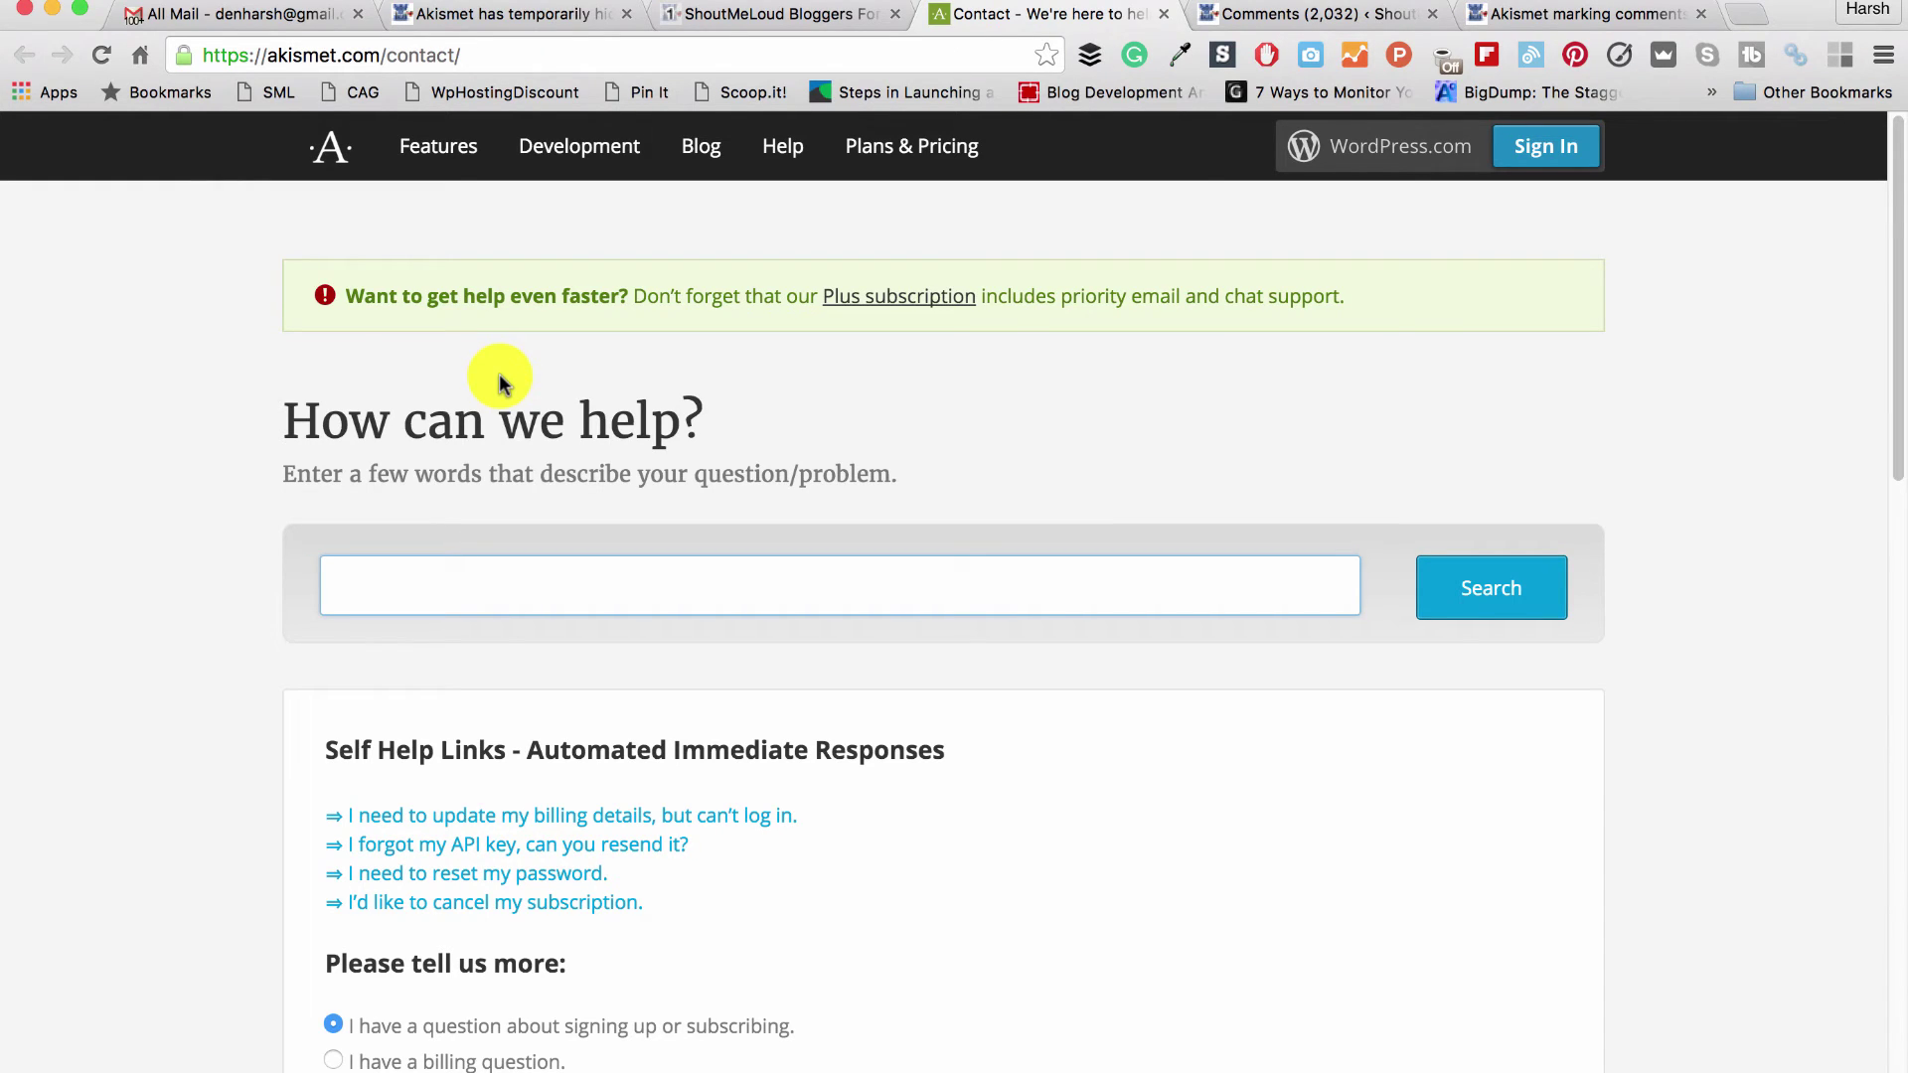
{"action": "scroll", "coordinate": [617, 405], "scroll_direction": "down", "scroll_amount": 8}
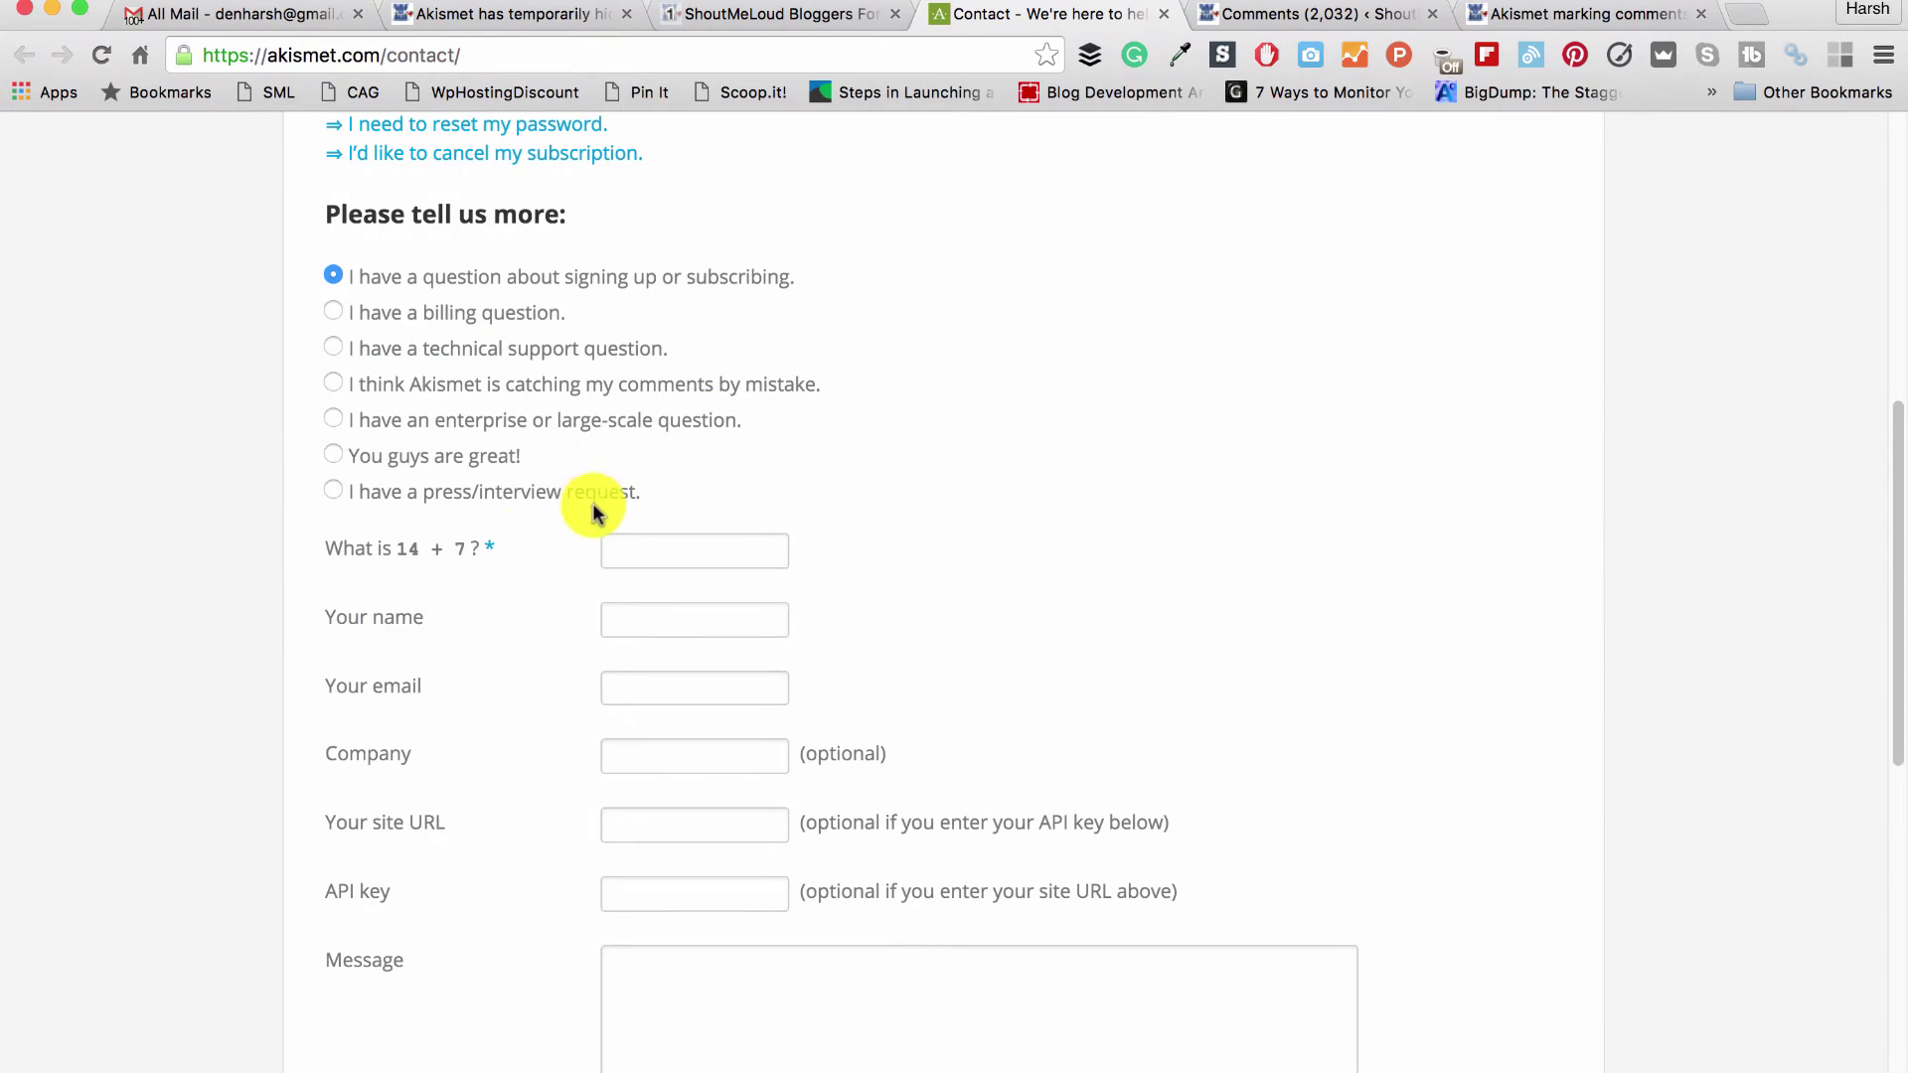
{"action": "left_click", "coordinate": [333, 383]}
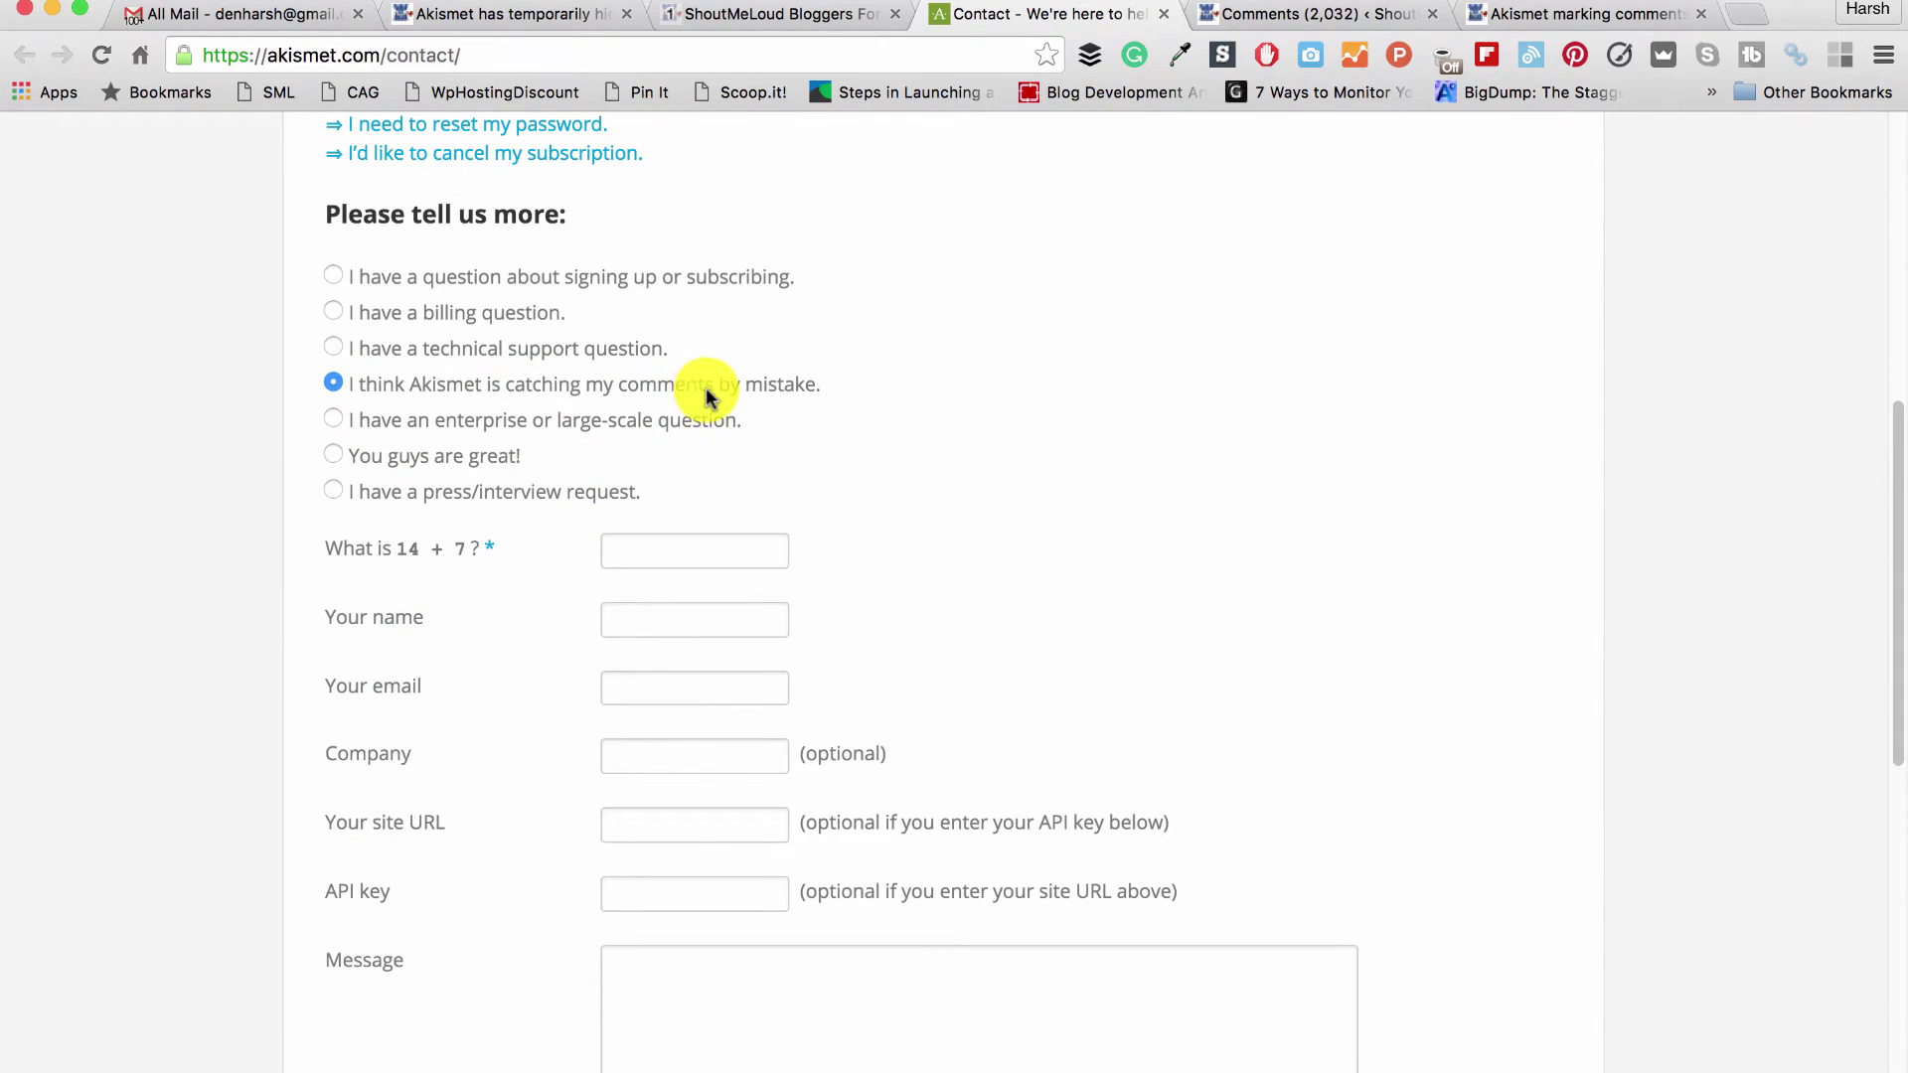
{"action": "scroll", "coordinate": [651, 601], "scroll_direction": "down", "scroll_amount": 2}
{"action": "left_click", "coordinate": [724, 847]}
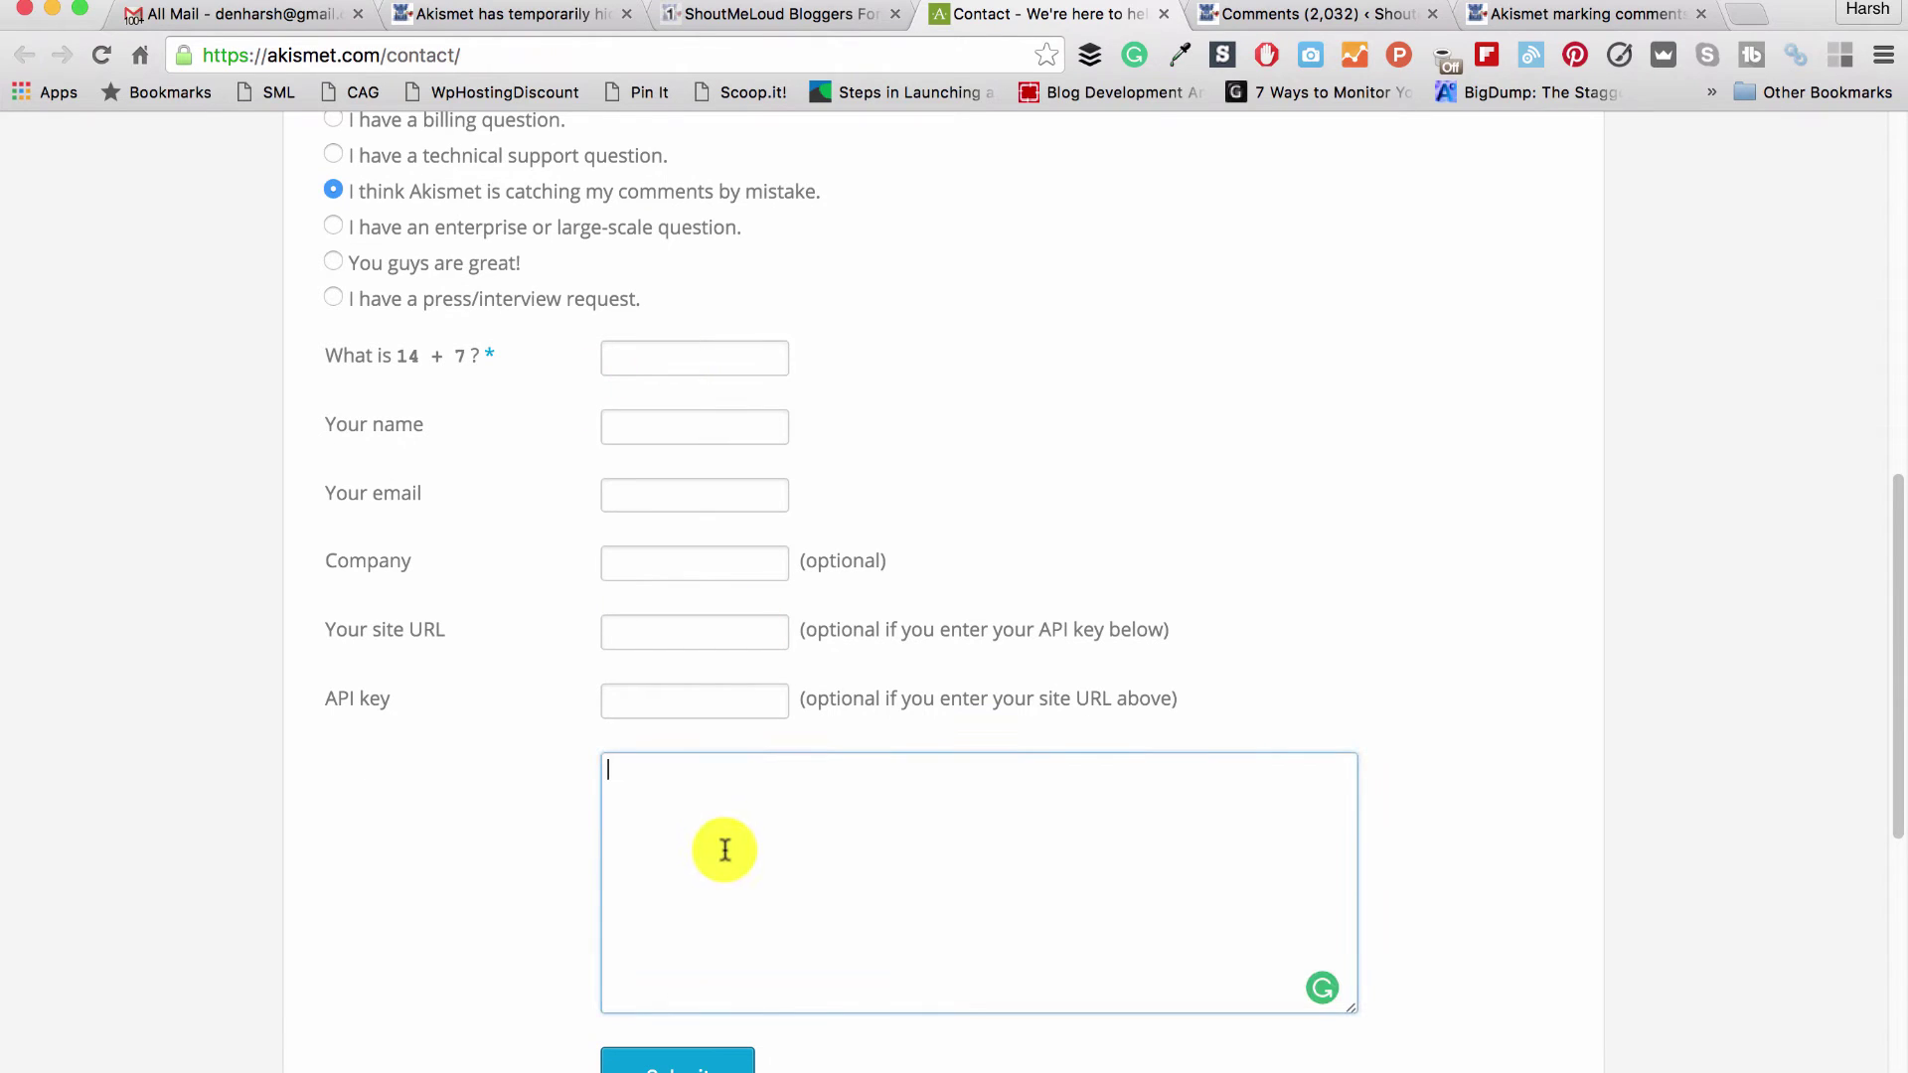
{"action": "key", "text": "cmd+v"}
Select the whole pasted message to review it, then clear the selection
{"action": "scroll", "coordinate": [715, 812], "scroll_direction": "down", "scroll_amount": 1}
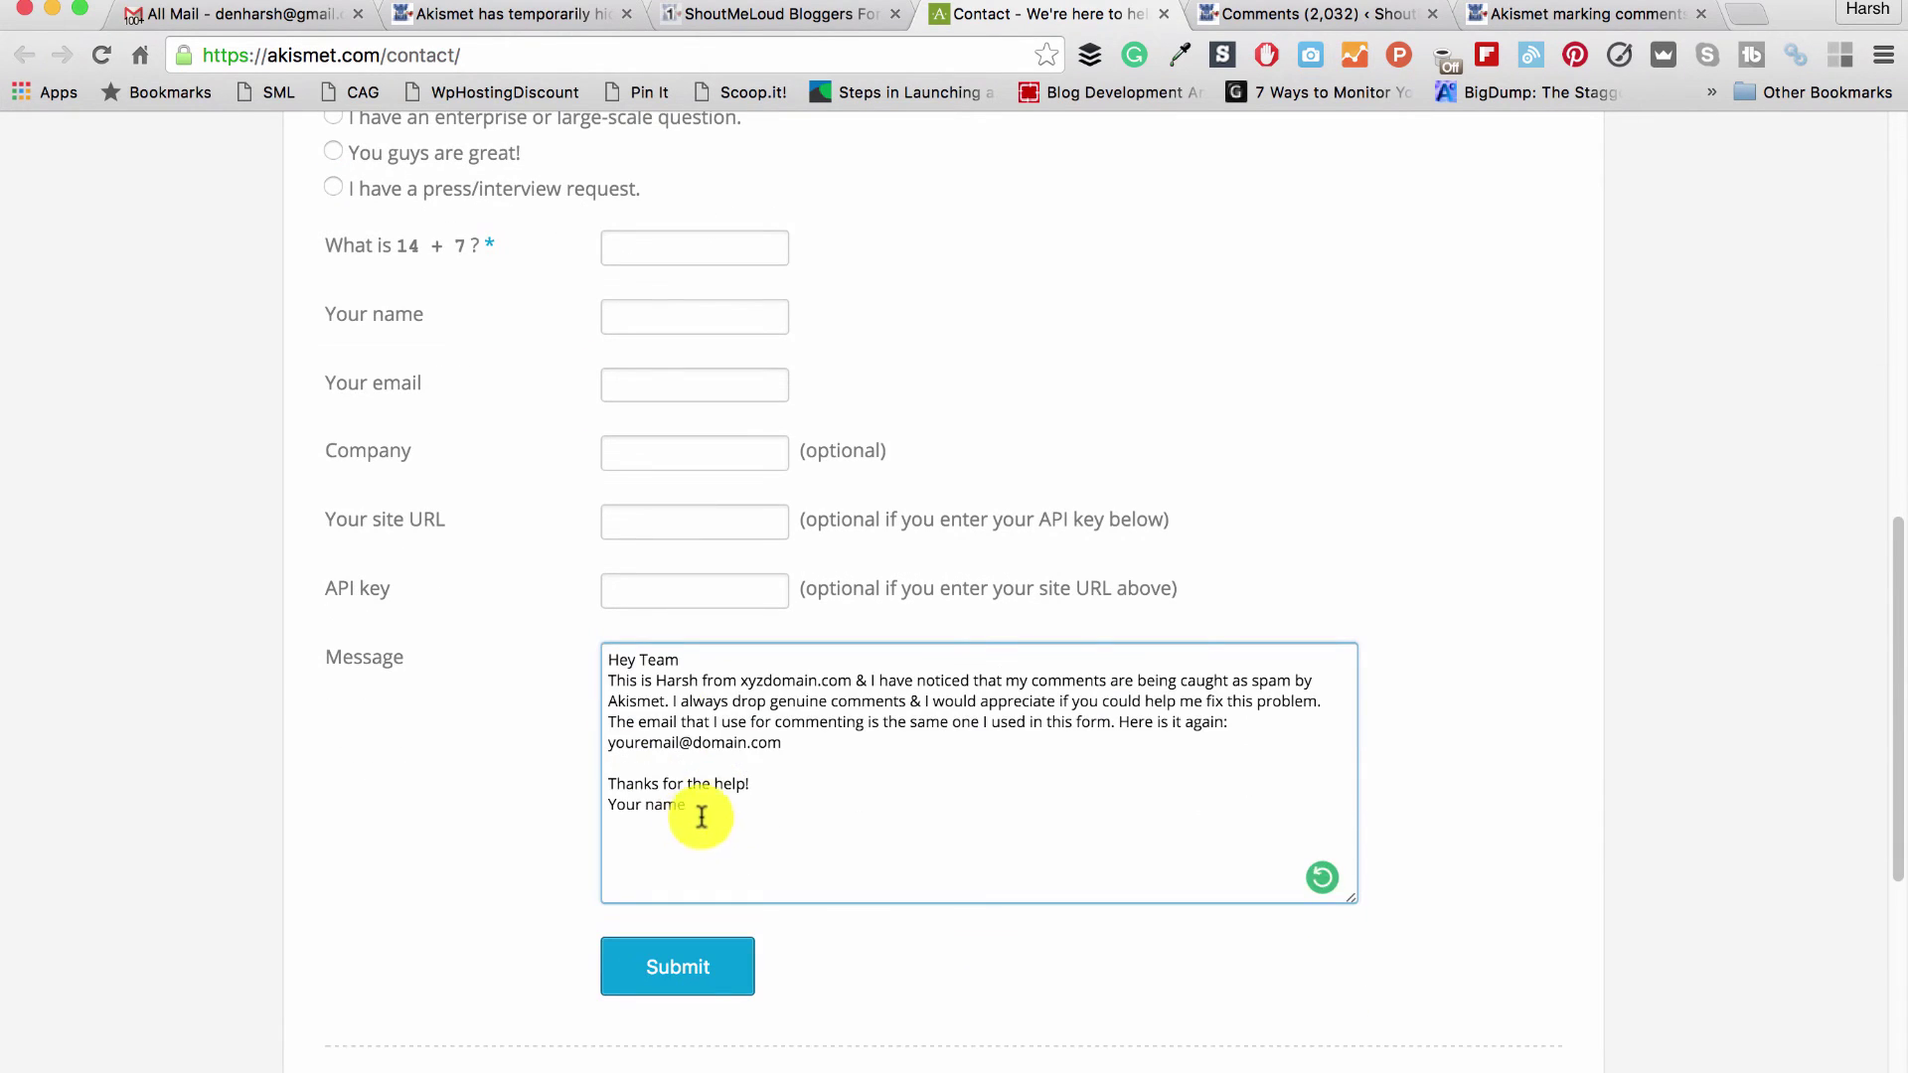
{"action": "left_click_drag", "start_coordinate": [716, 812], "coordinate": [625, 634]}
{"action": "left_click_drag", "start_coordinate": [732, 822], "coordinate": [601, 662]}
{"action": "left_click", "coordinate": [795, 806]}
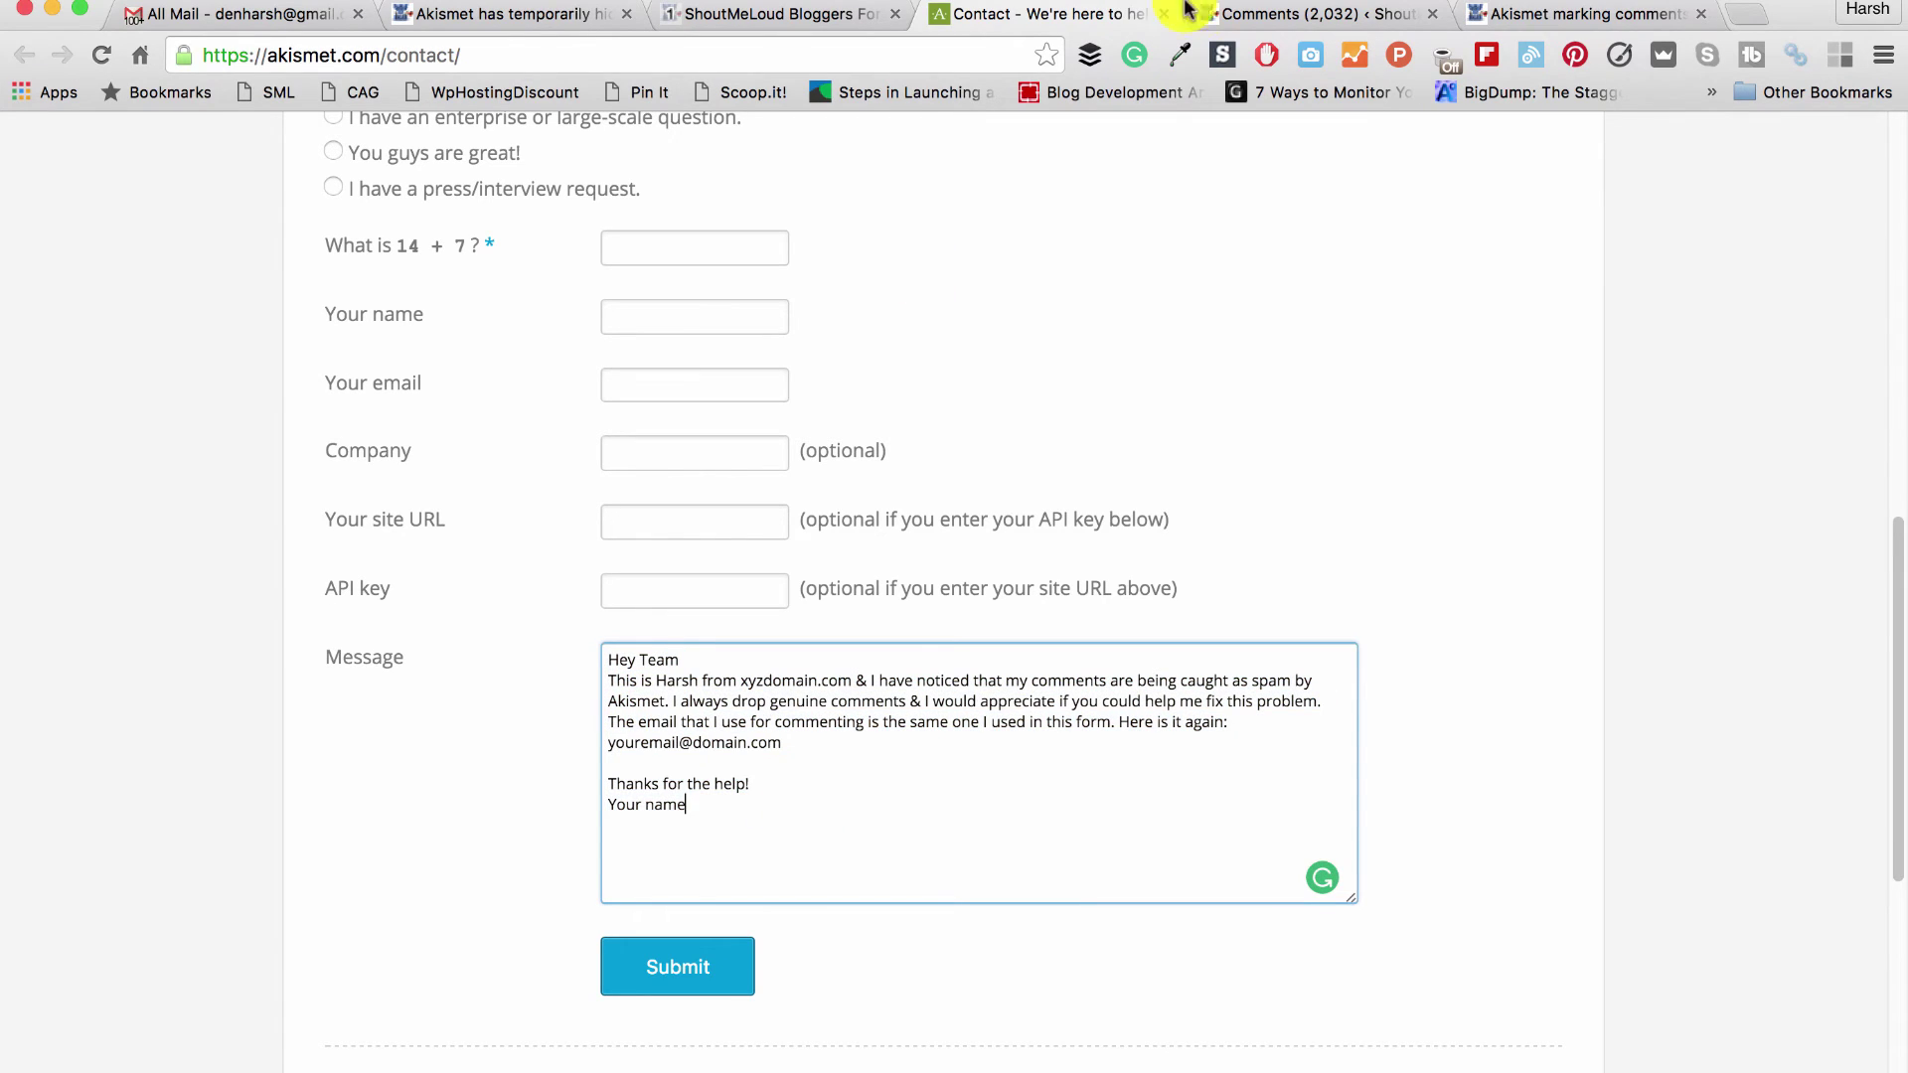
Compare with the template text in the ShoutMeLoud article, then return to the contact form
{"action": "left_click", "coordinate": [1520, 20]}
{"action": "scroll", "coordinate": [886, 732], "scroll_direction": "down", "scroll_amount": 15}
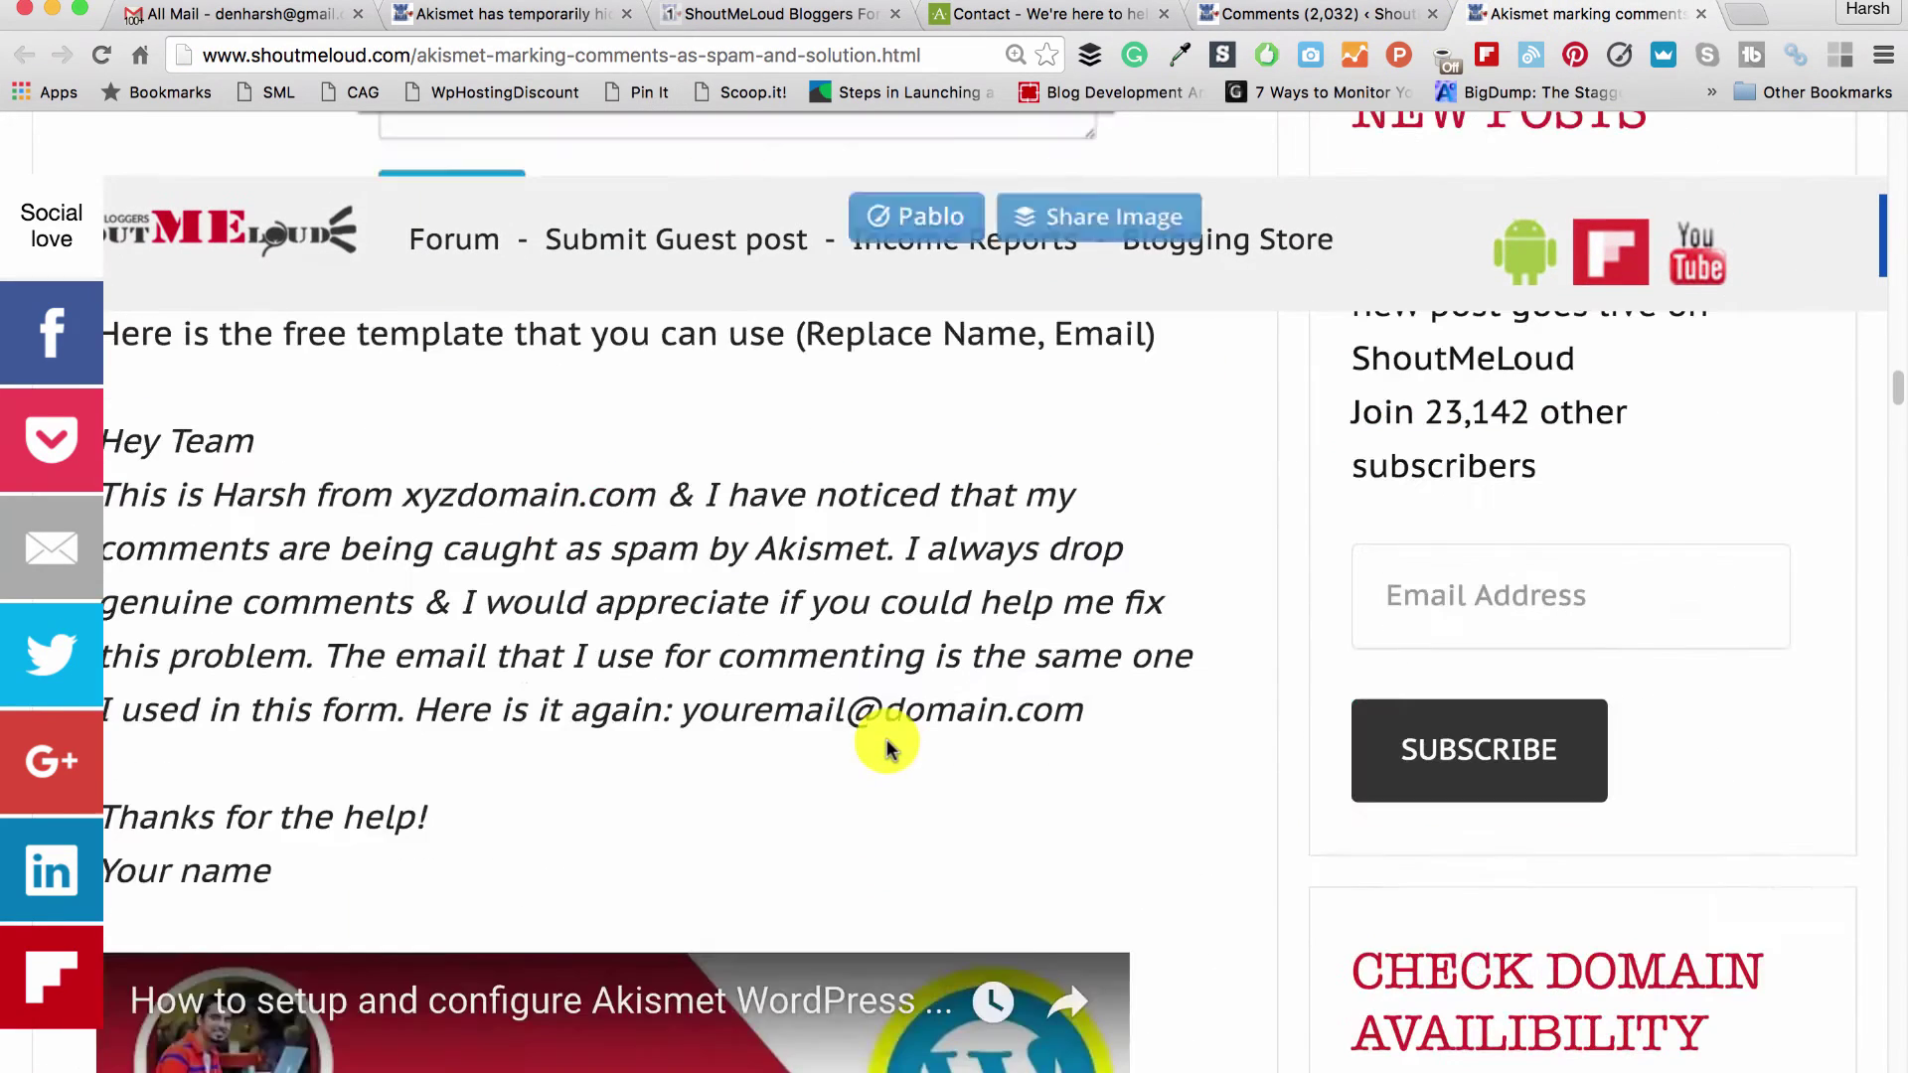
{"action": "left_click_drag", "start_coordinate": [362, 456], "coordinate": [852, 507]}
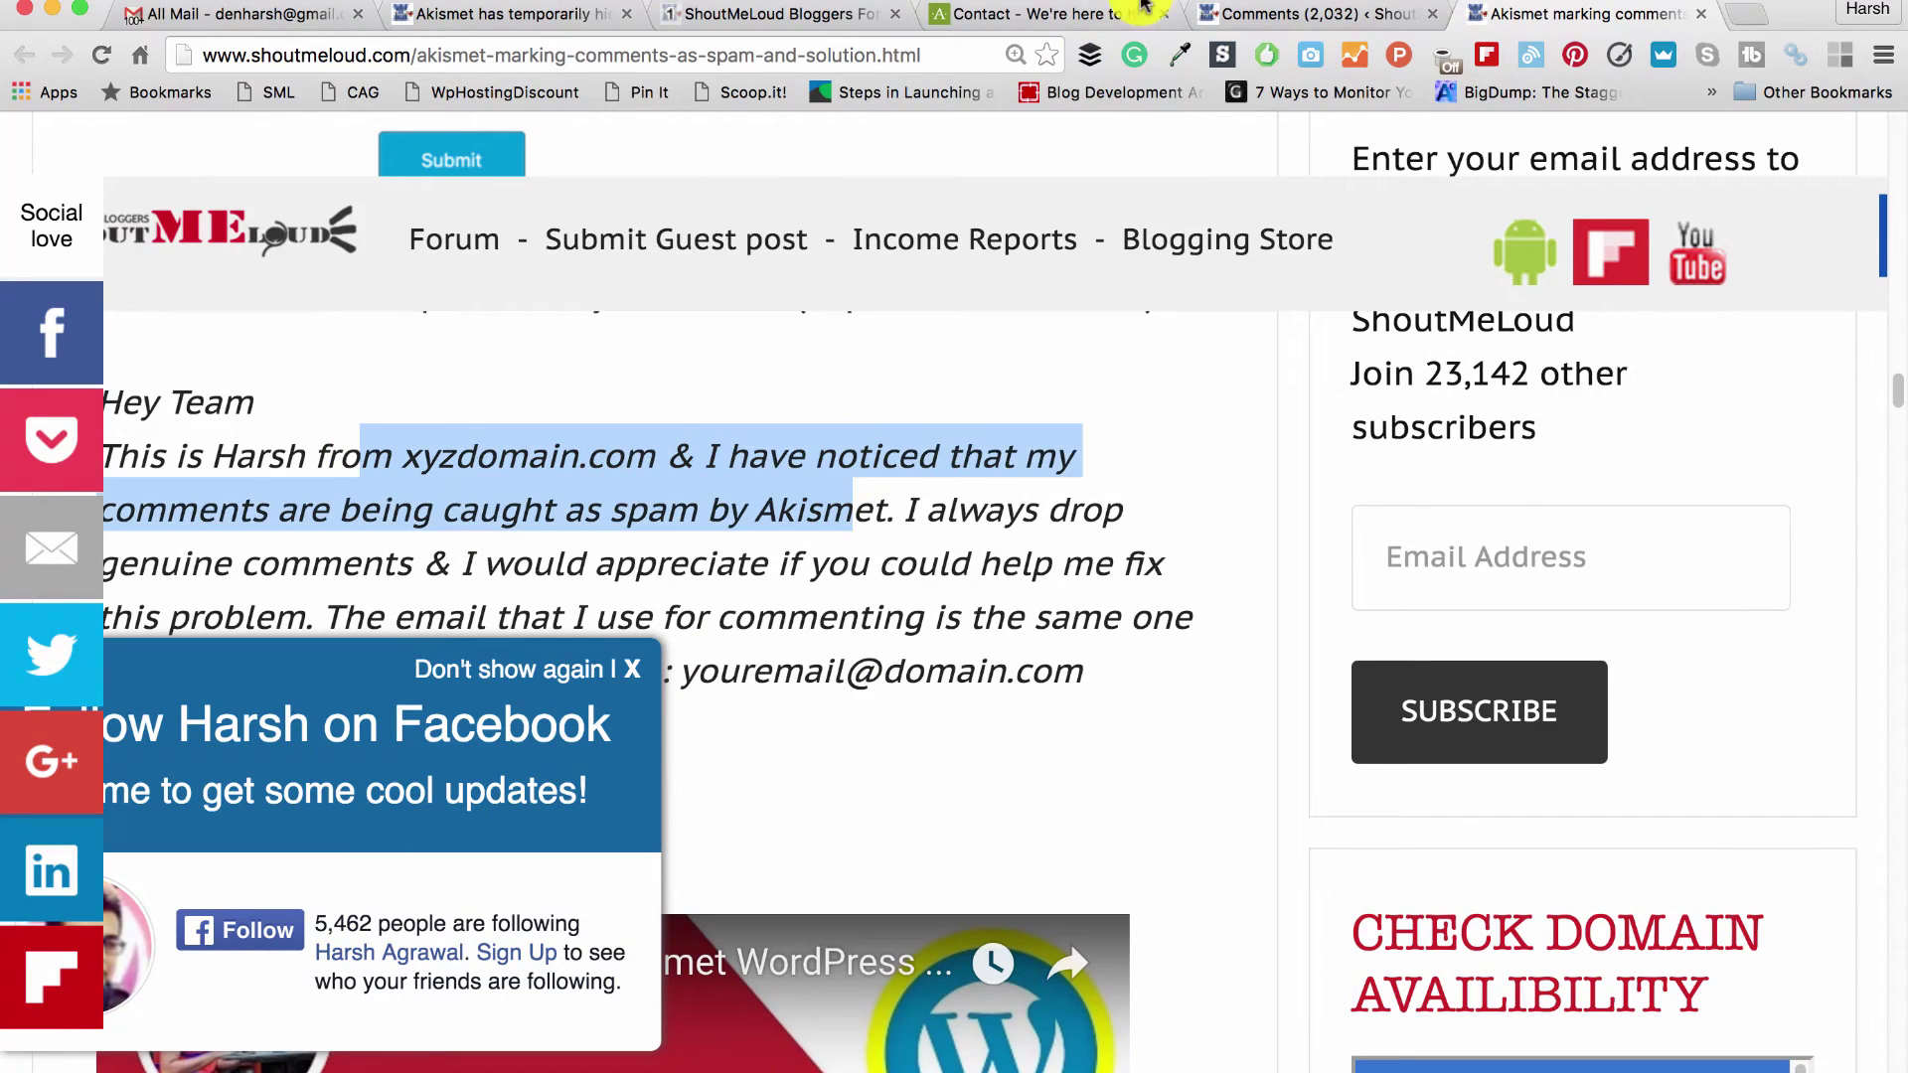
{"action": "left_click", "coordinate": [1022, 14]}
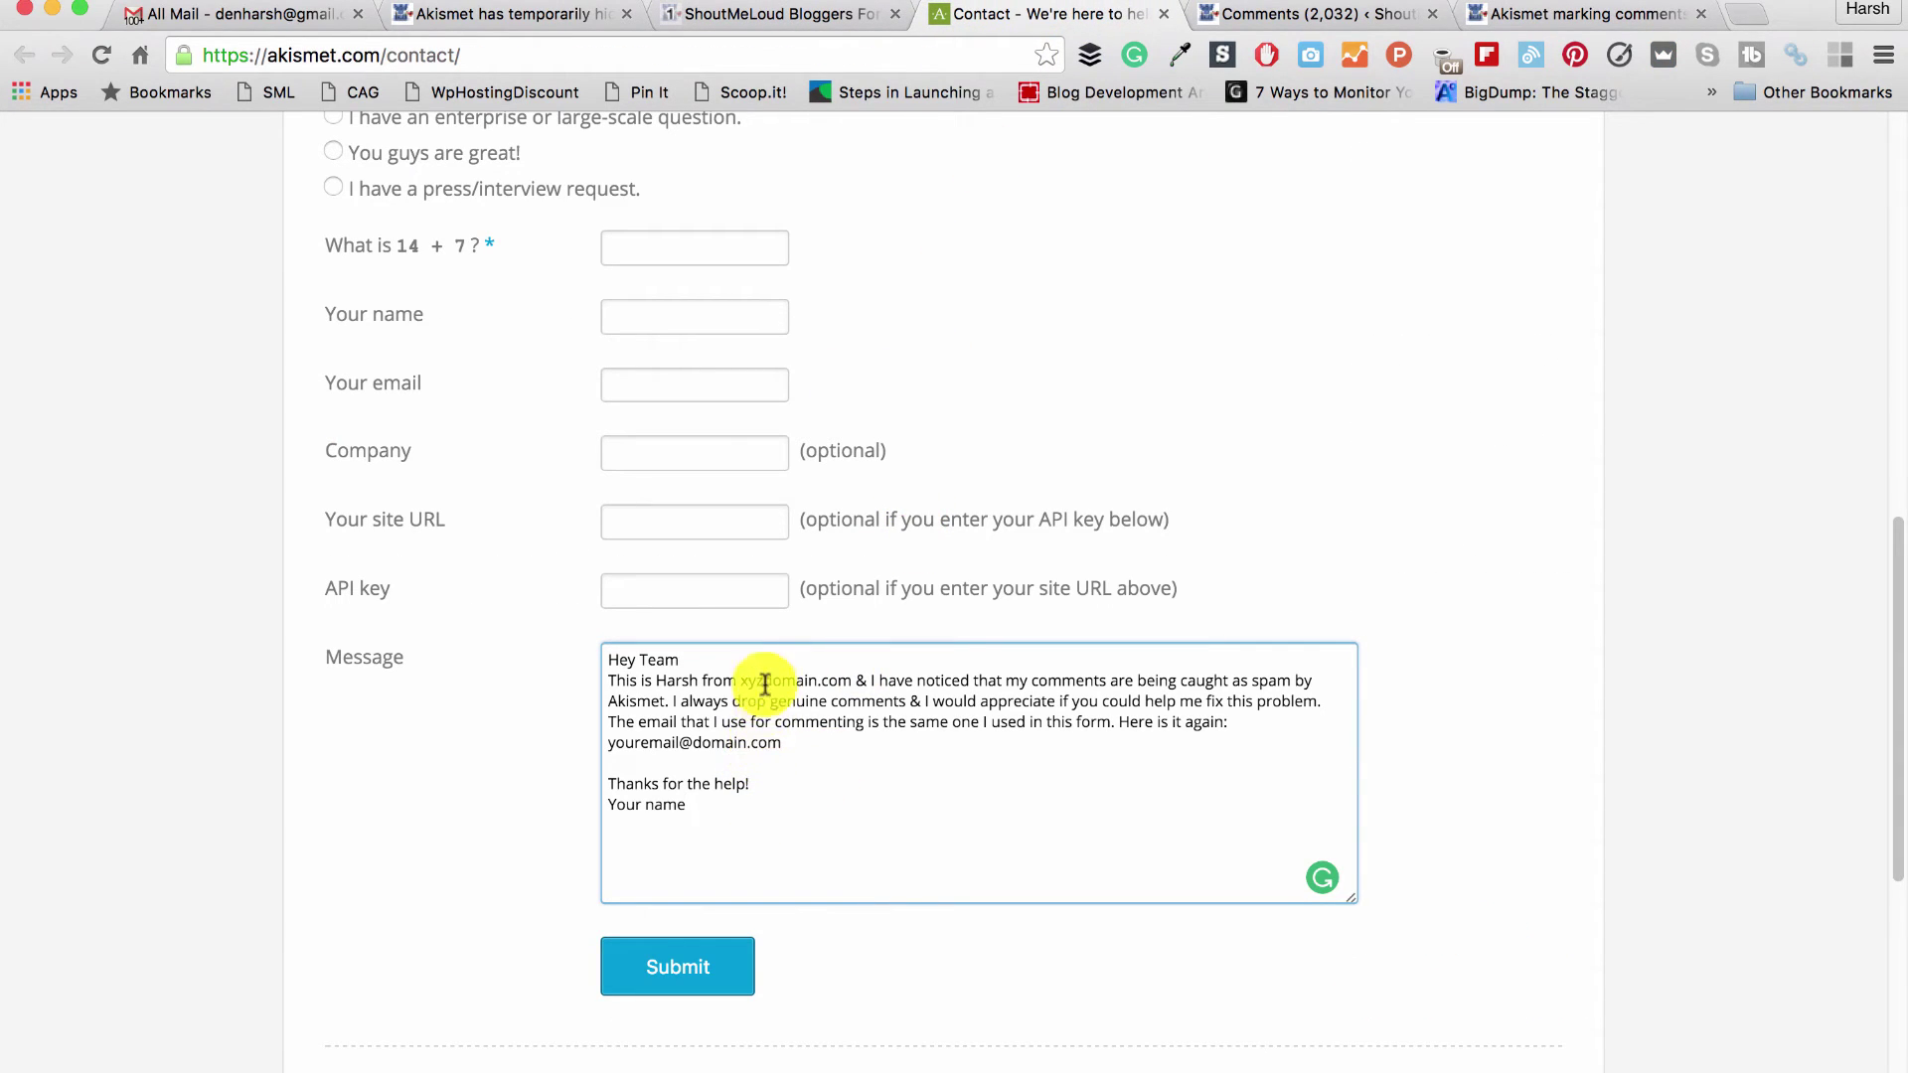
{"action": "left_click_drag", "start_coordinate": [741, 680], "coordinate": [817, 679]}
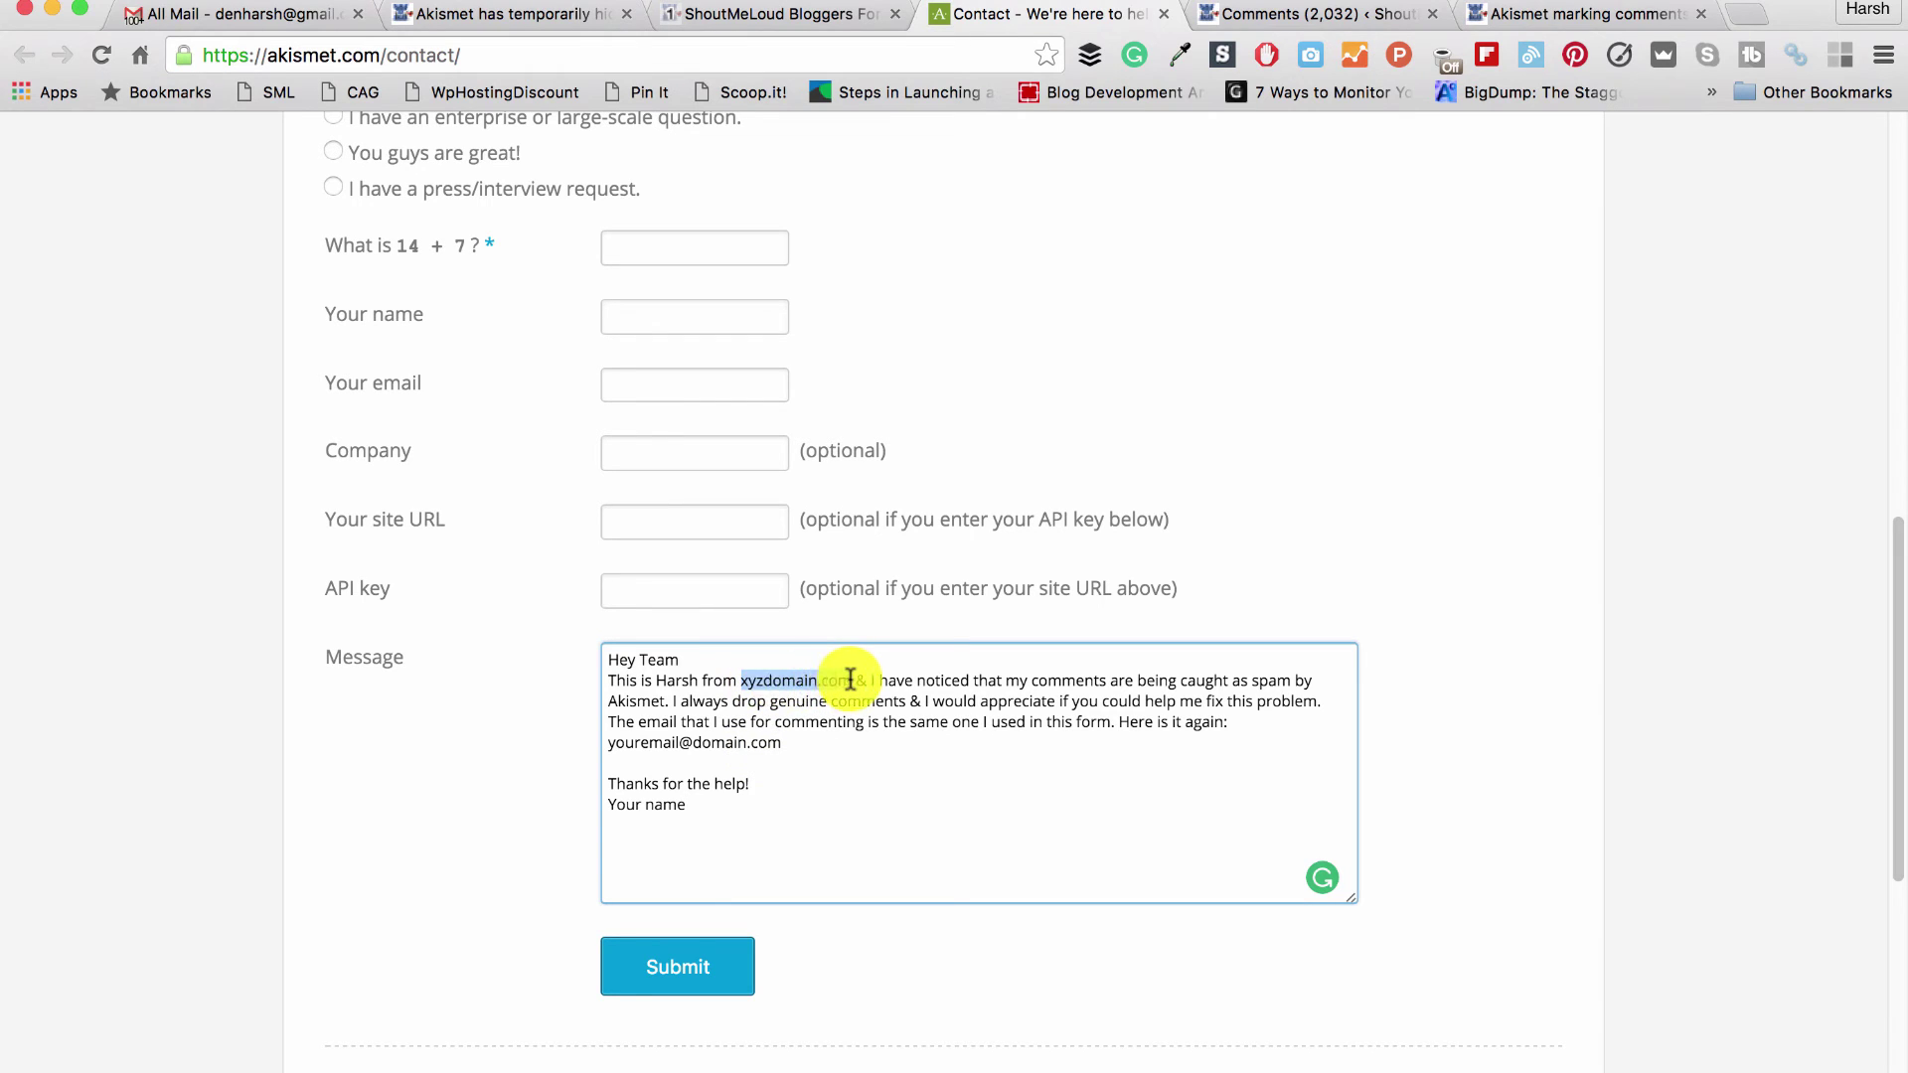
{"action": "left_click", "coordinate": [1099, 701]}
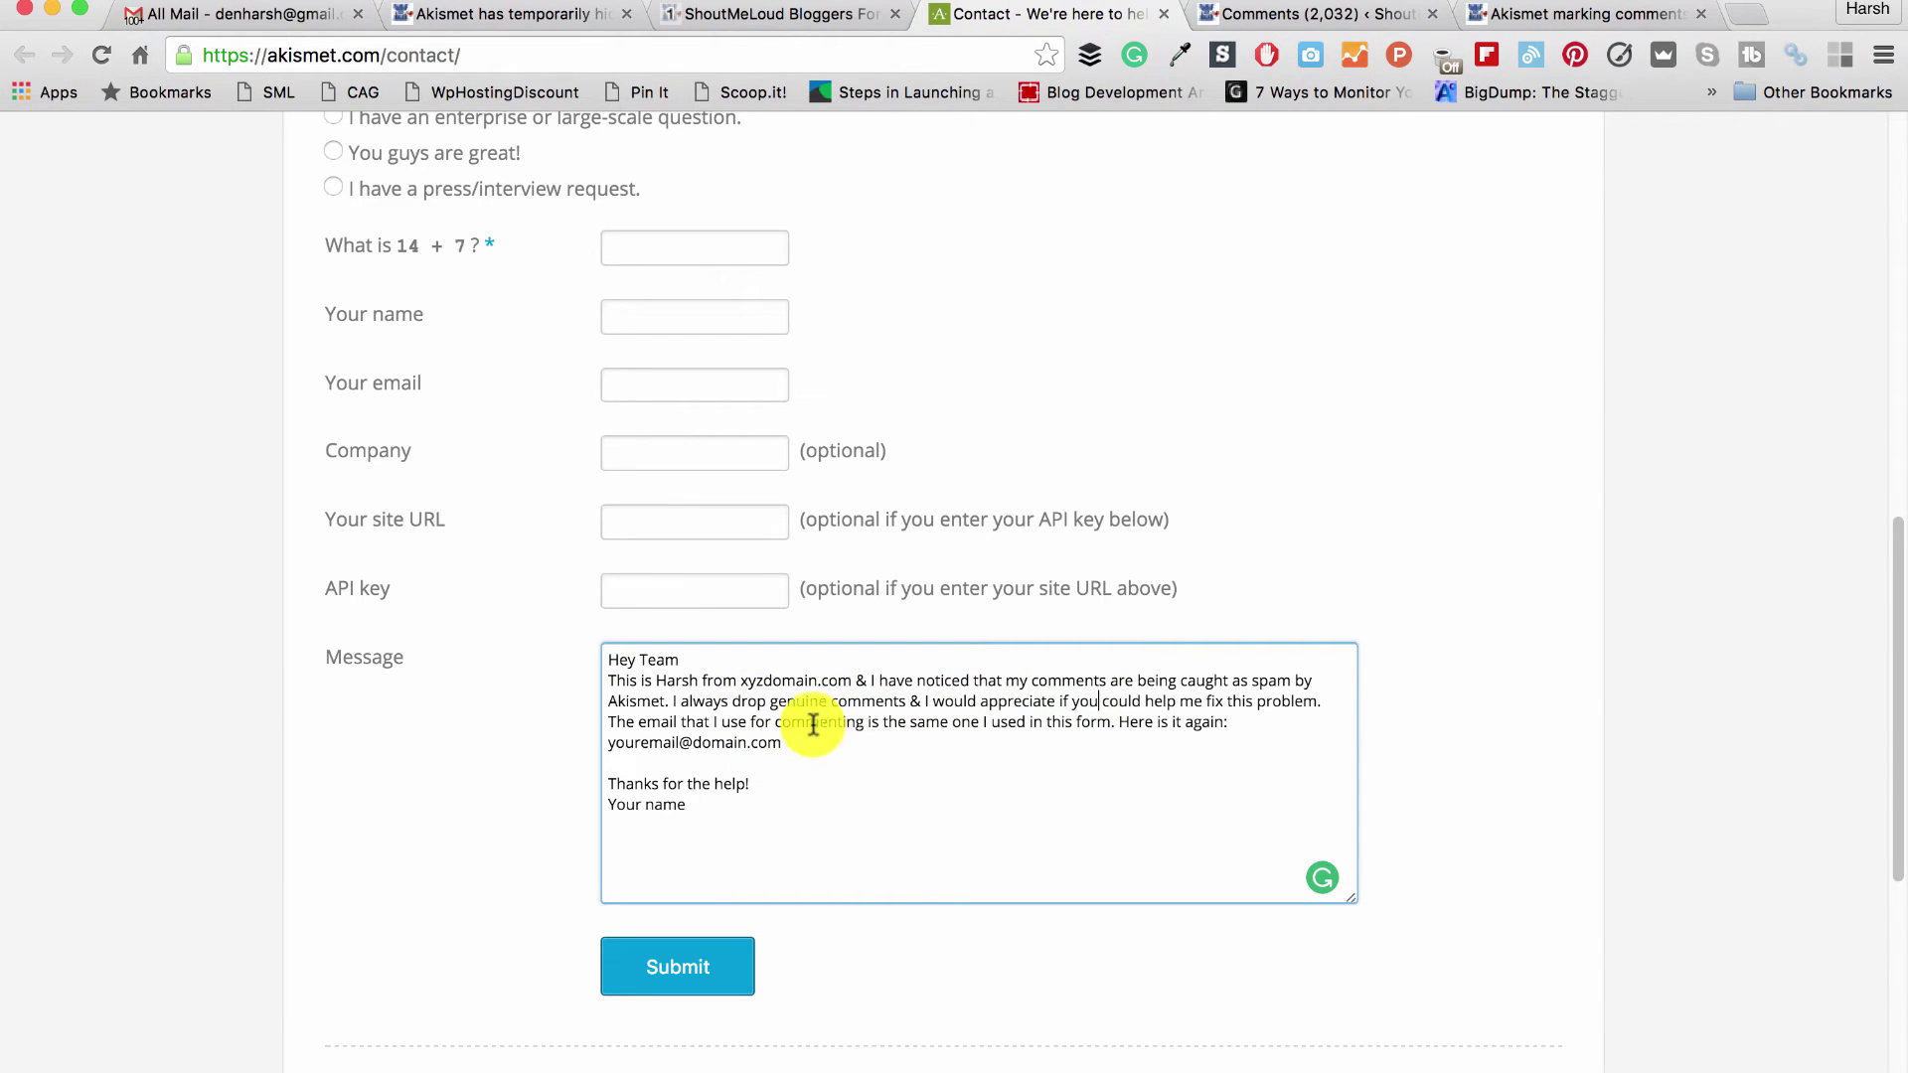
{"action": "left_click_drag", "start_coordinate": [741, 680], "coordinate": [855, 681]}
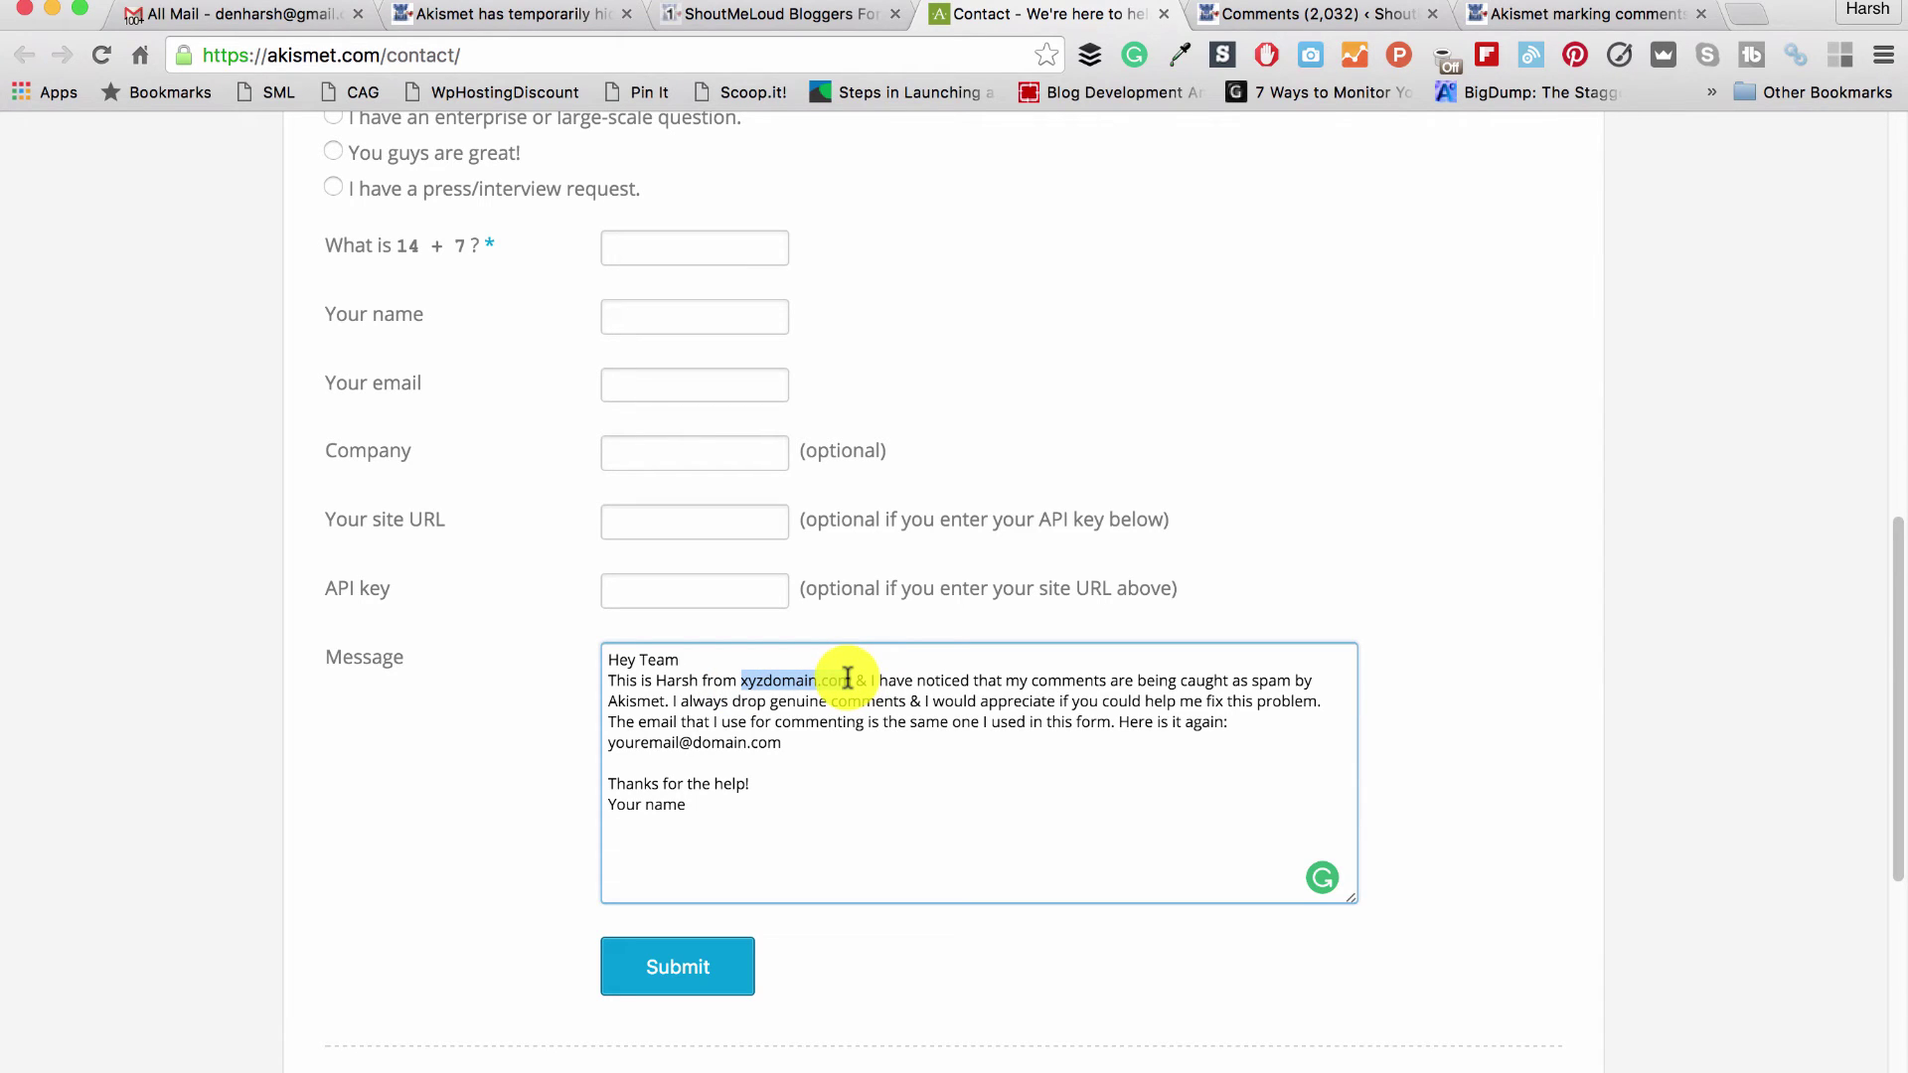